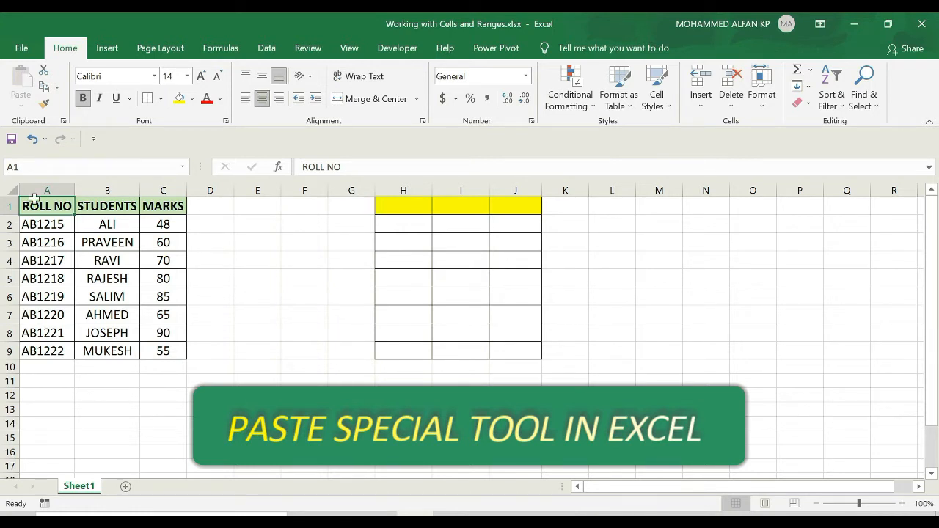
- Copy the student marks table A1:C9 to the empty area starting at M1, and undo the paste
{"action": "left_click_drag", "start_coordinate": [47, 206], "coordinate": [170, 349]}
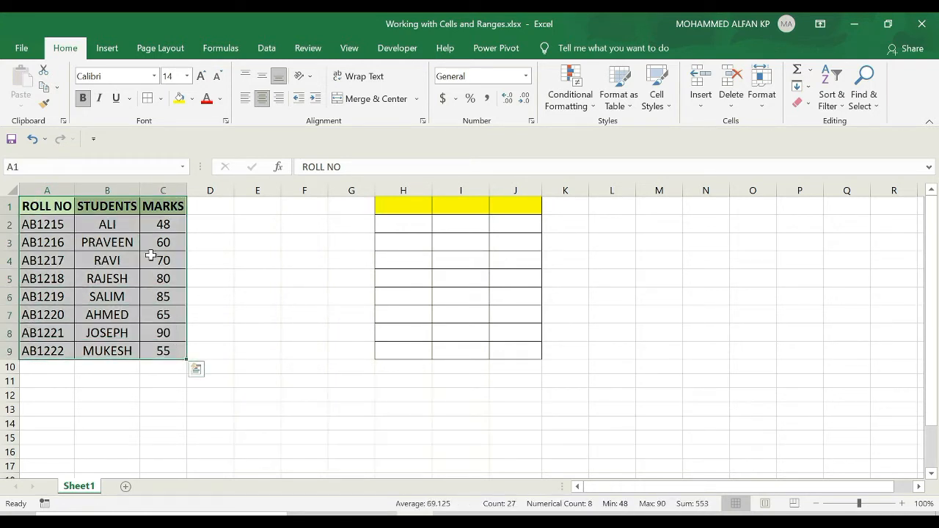
{"action": "key", "text": "ctrl+c"}
{"action": "left_click", "coordinate": [659, 206]}
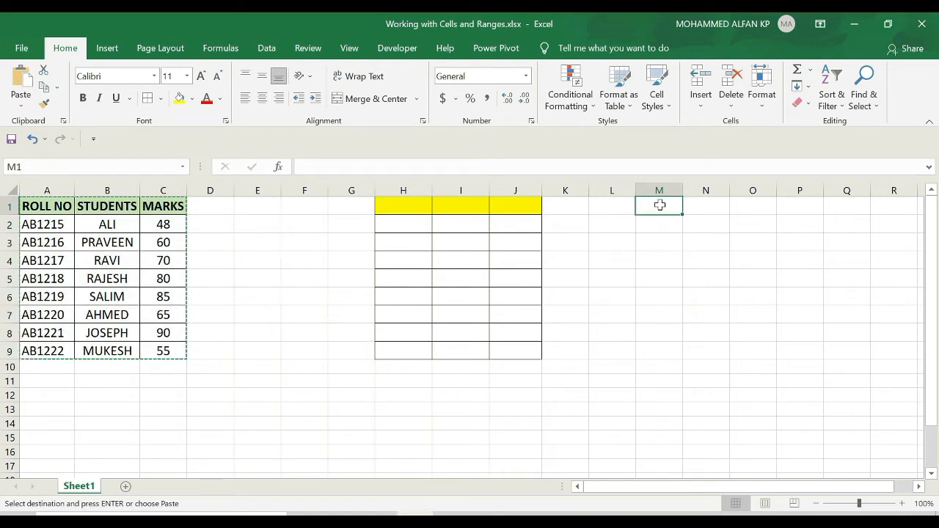
{"action": "key", "text": "ctrl+v"}
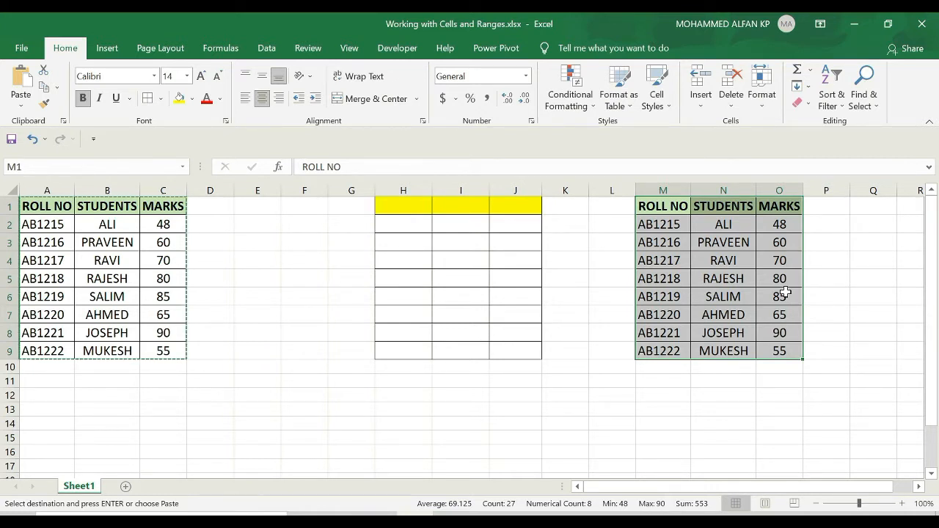
{"action": "key", "text": "ctrl+z"}
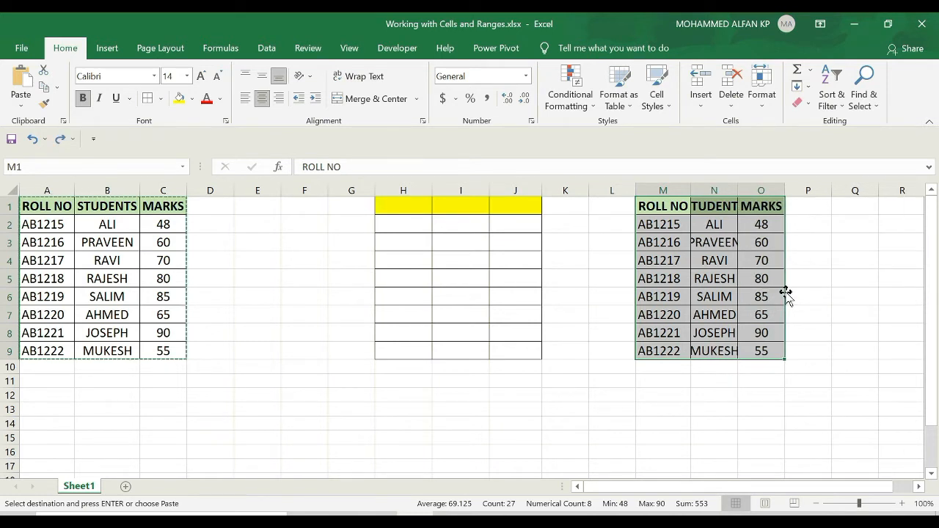
{"action": "key", "text": "ctrl+z"}
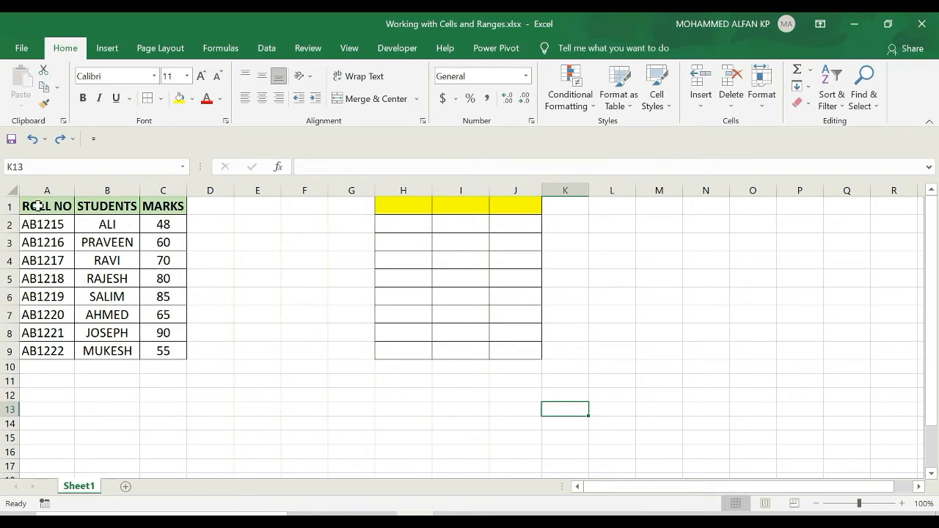
- Paste a copy of A1:C9 into the yellow-headed template at H1 with its source formatting, and undo it
{"action": "left_click_drag", "start_coordinate": [38, 205], "coordinate": [165, 352]}
{"action": "key", "text": "ctrl+c"}
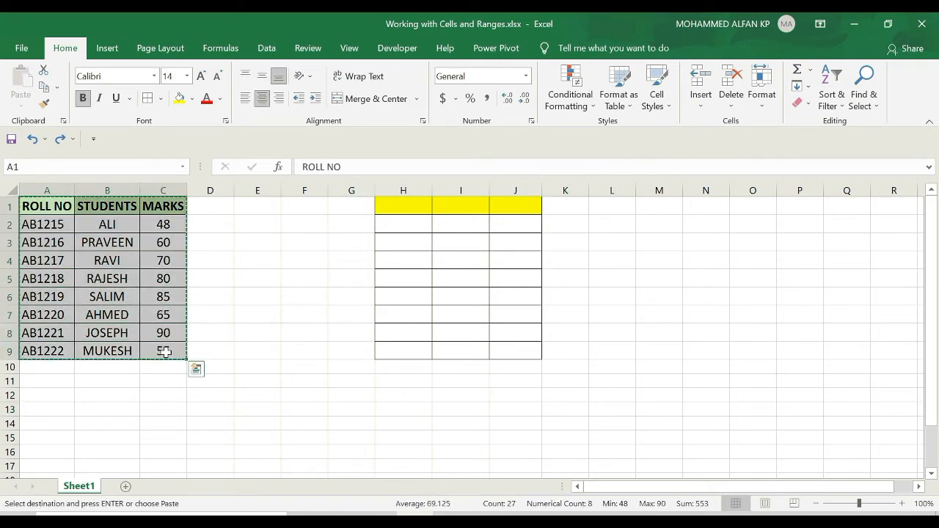
{"action": "left_click", "coordinate": [393, 204]}
{"action": "key", "text": "ctrl+v"}
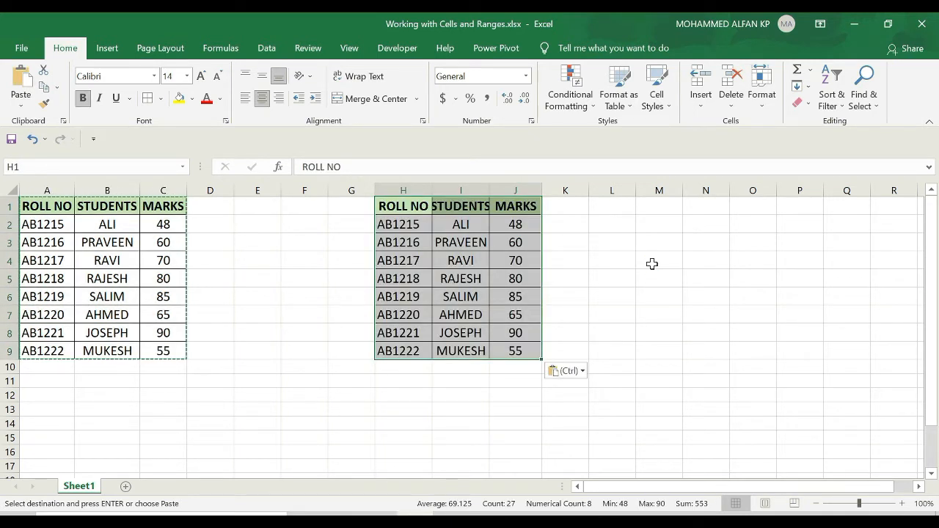
{"action": "key", "text": "Escape"}
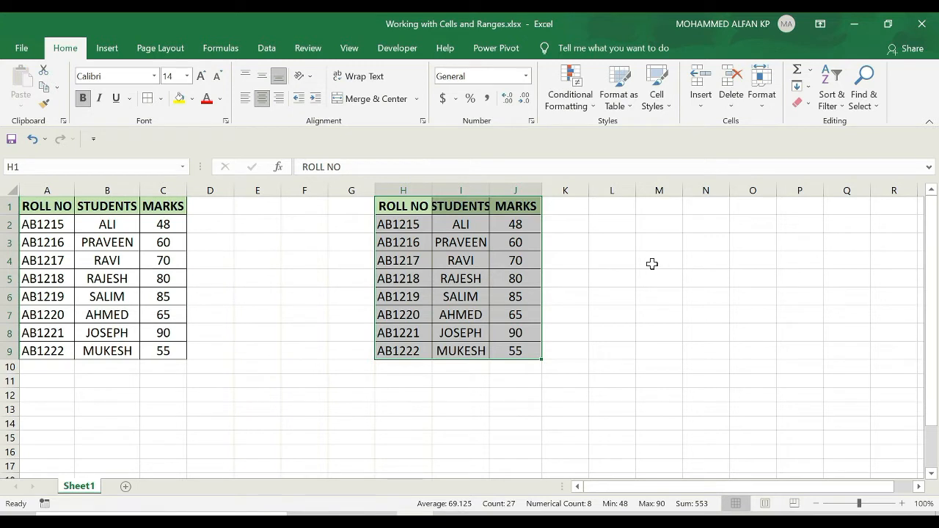
{"action": "key", "text": "ctrl+z"}
{"action": "key", "text": "Escape"}
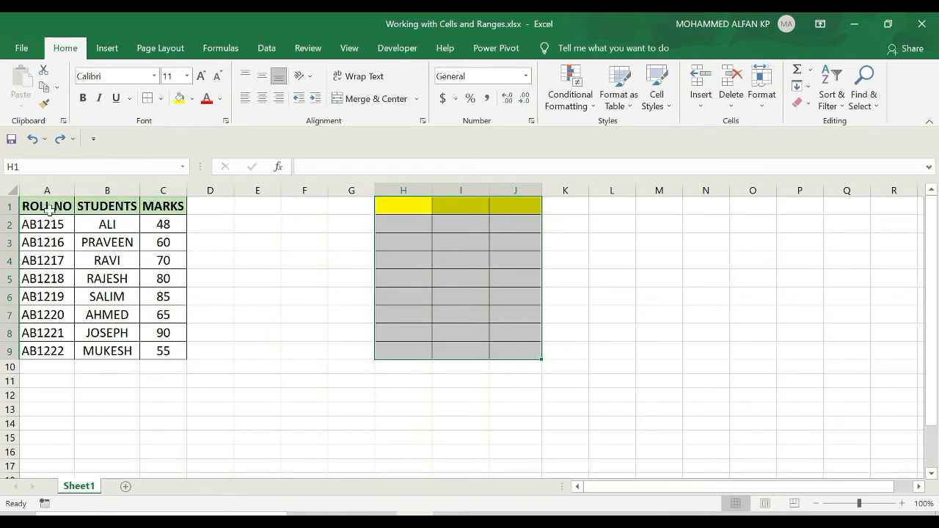
- Repeat the ordinary copy of the student marks table into the template at H1, and undo it again
{"action": "left_click_drag", "start_coordinate": [50, 209], "coordinate": [162, 348]}
{"action": "key", "text": "ctrl+c"}
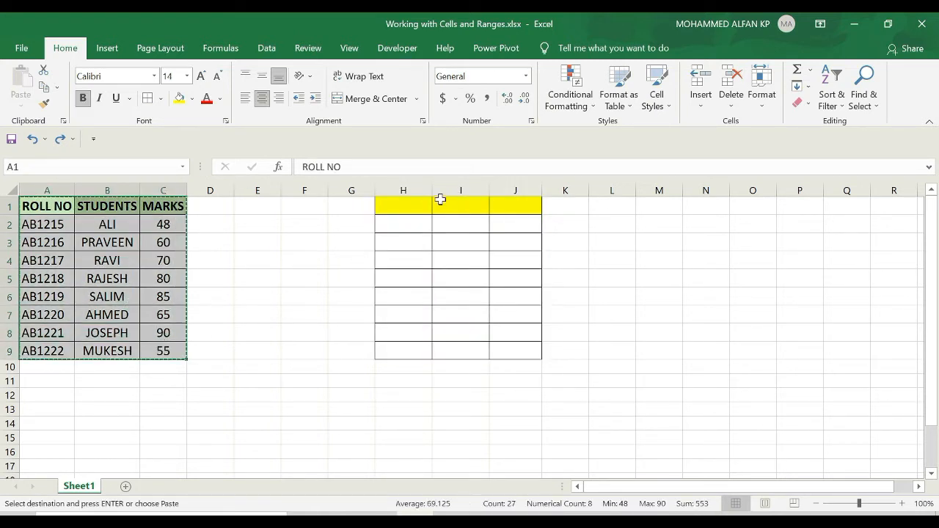
{"action": "left_click", "coordinate": [419, 204]}
{"action": "key", "text": "ctrl+v"}
{"action": "key", "text": "Escape"}
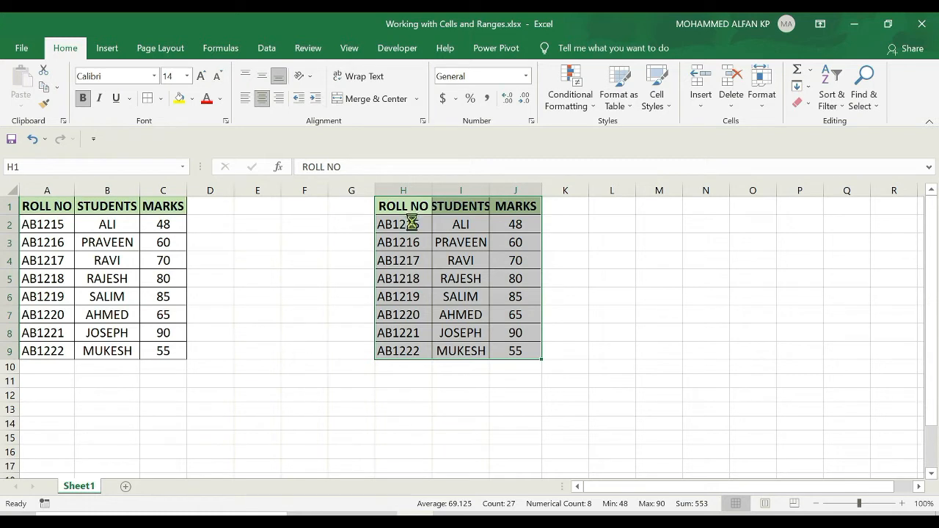
{"action": "key", "text": "ctrl+z"}
{"action": "key", "text": "Escape"}
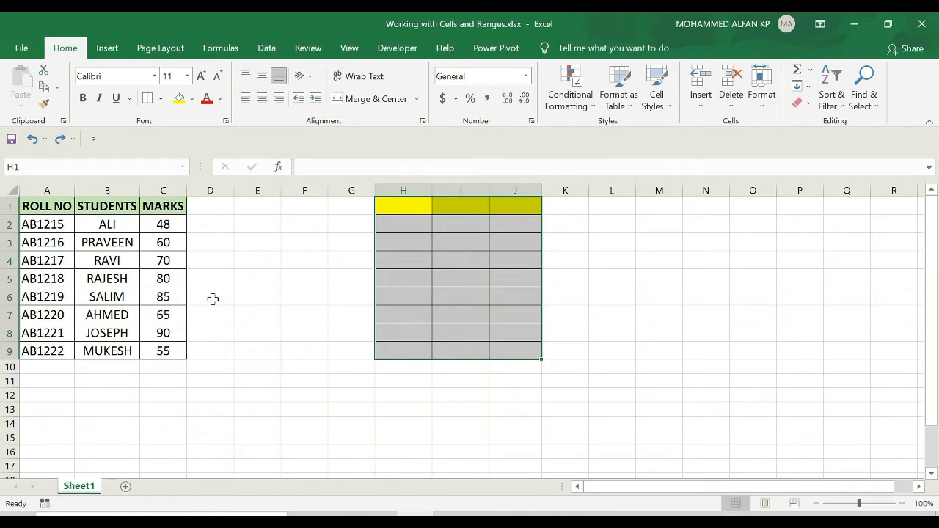
- Copy A1:C9 into the template at H1 as Values only with Paste Special, and undo the paste and its formatting changes
{"action": "left_click_drag", "start_coordinate": [38, 203], "coordinate": [163, 349]}
{"action": "key", "text": "ctrl+c"}
{"action": "left_click", "coordinate": [394, 207]}
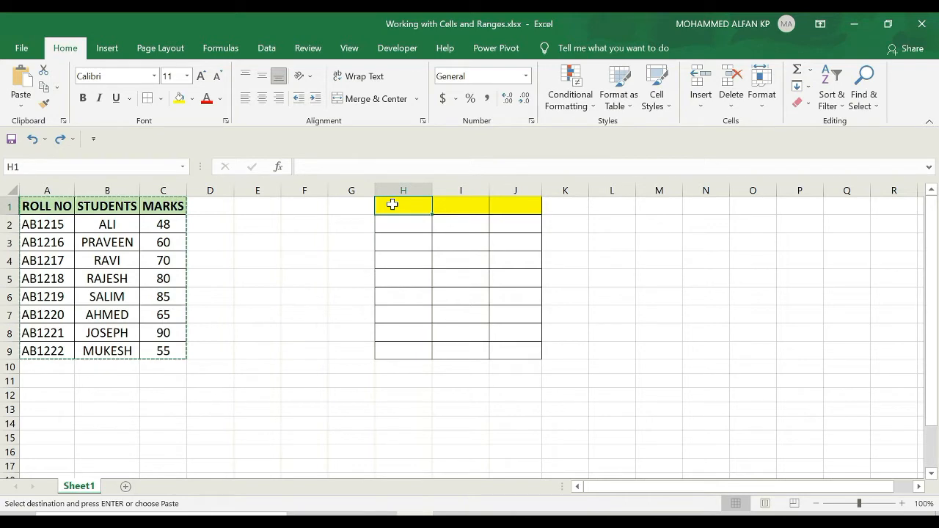
{"action": "right_click", "coordinate": [394, 209]}
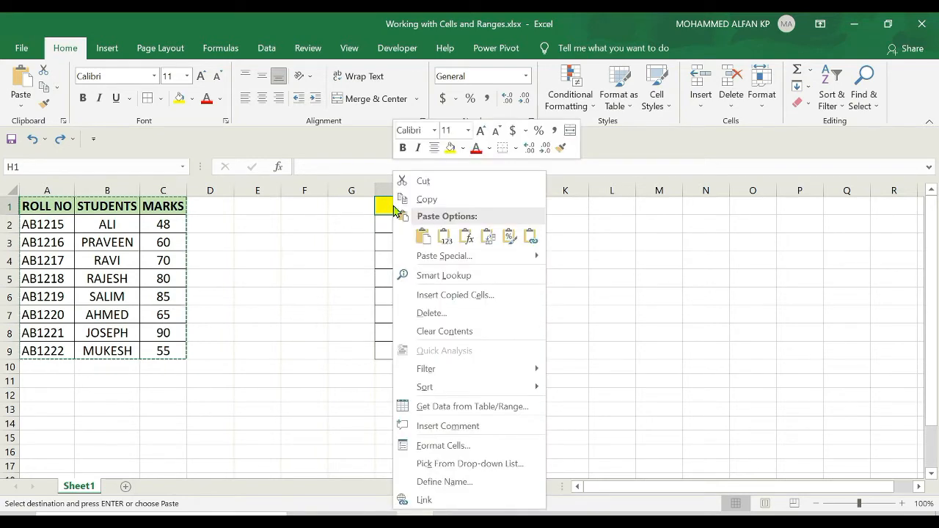
{"action": "left_click", "coordinate": [444, 256]}
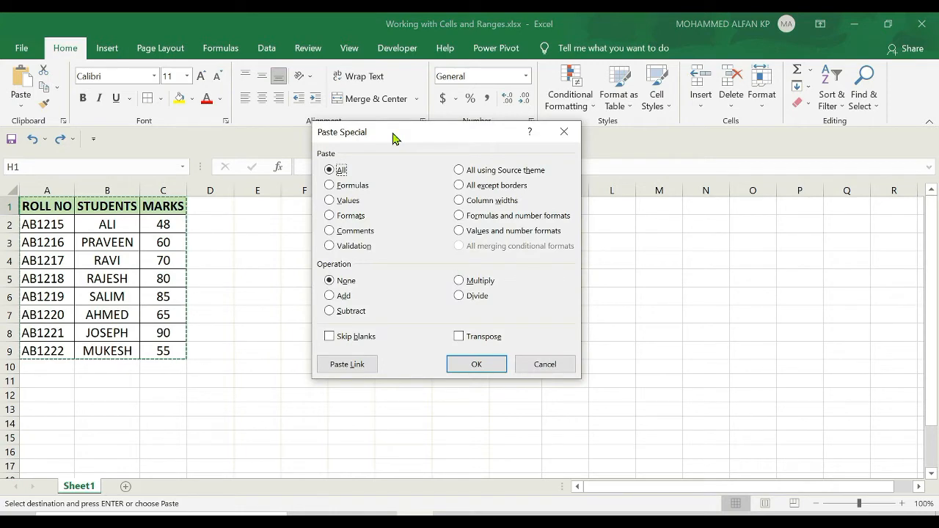
{"action": "left_click_drag", "start_coordinate": [392, 133], "coordinate": [697, 212]}
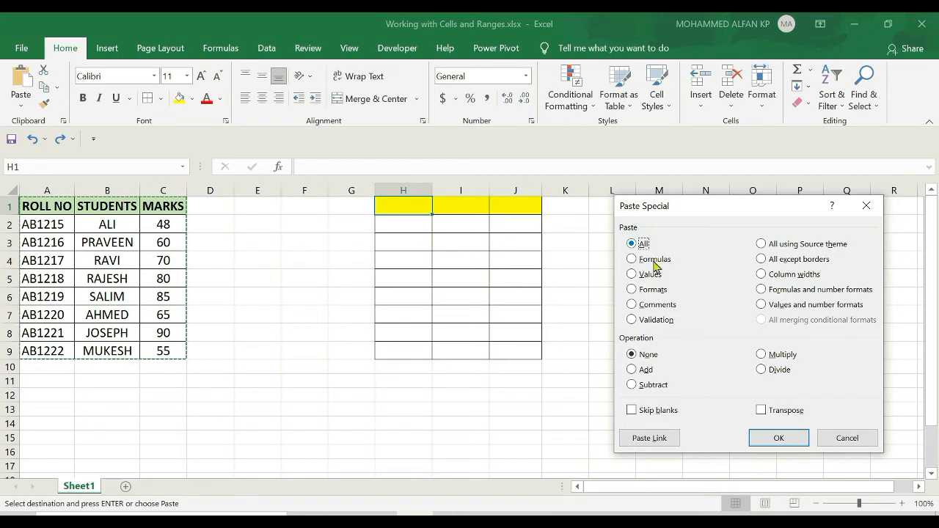
{"action": "left_click", "coordinate": [635, 275]}
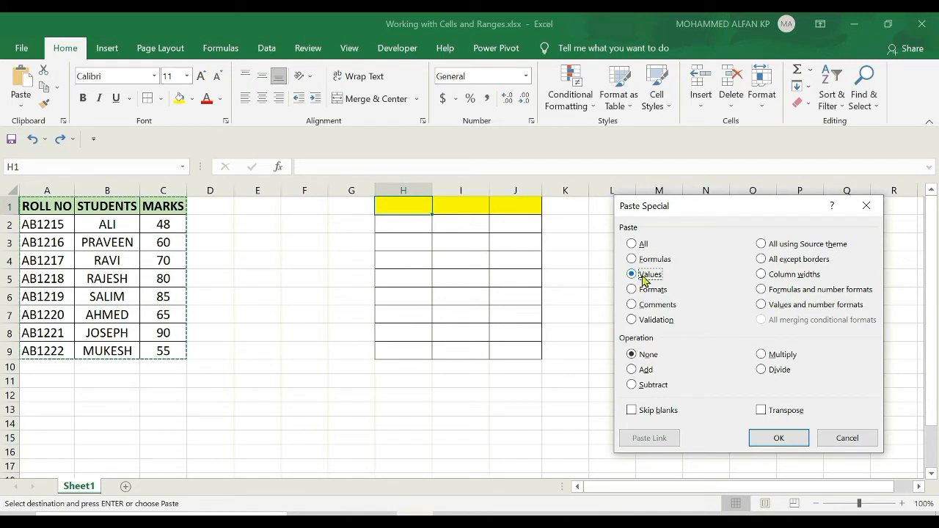
{"action": "left_click", "coordinate": [771, 437]}
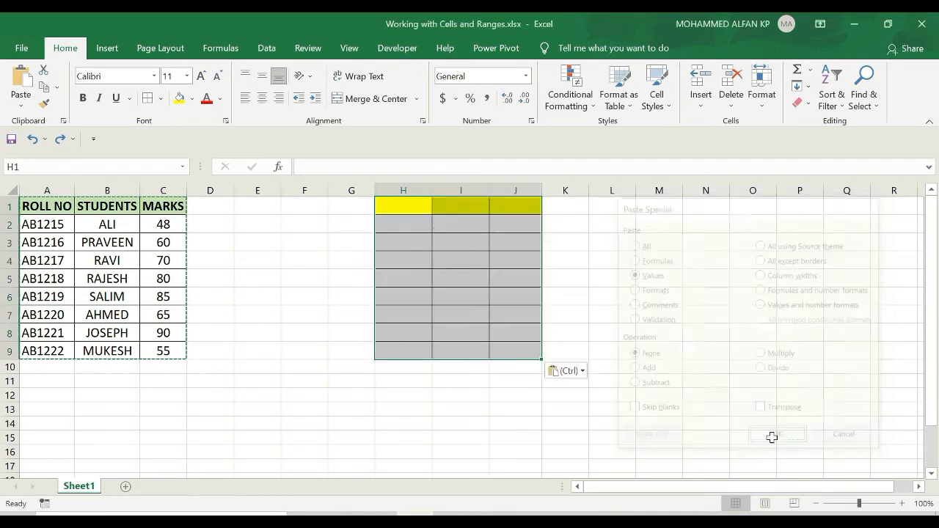
{"action": "key", "text": "Escape"}
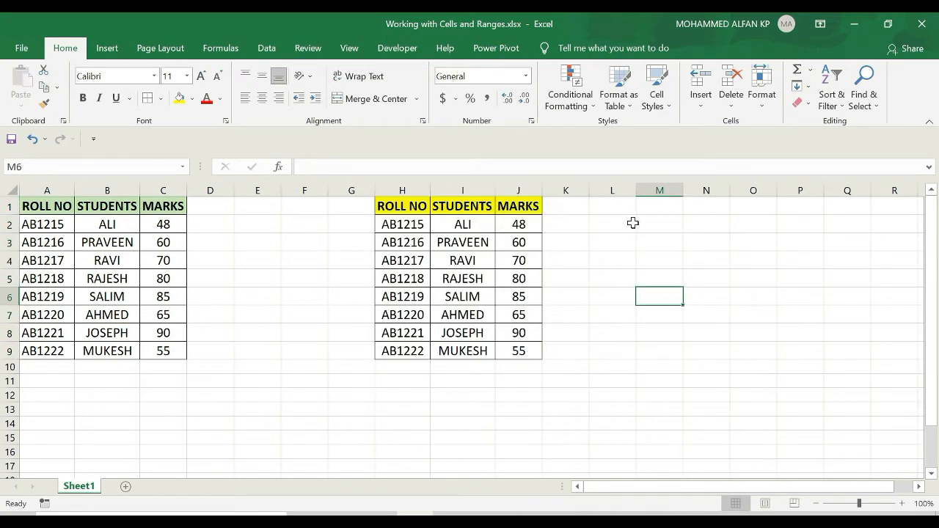
{"action": "key", "text": "ctrl+z"}
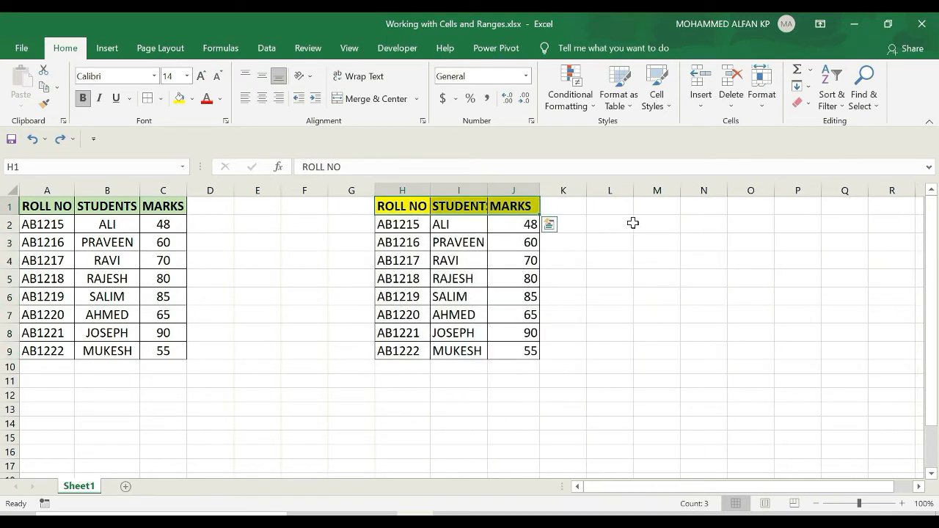
{"action": "key", "text": "ctrl+z"}
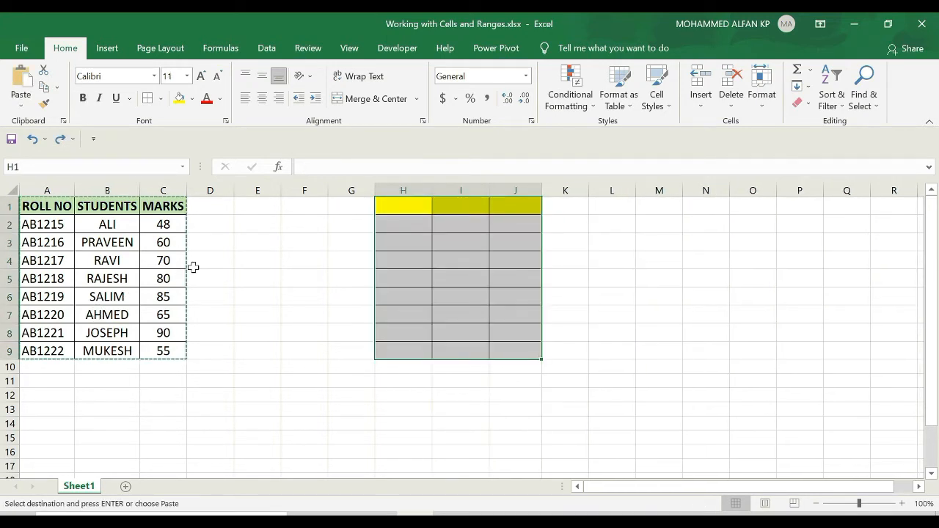
- Paste A1:C9 at H1, switch the pasted range to values only through its paste options, and undo the paste
{"action": "left_click_drag", "start_coordinate": [43, 207], "coordinate": [172, 360]}
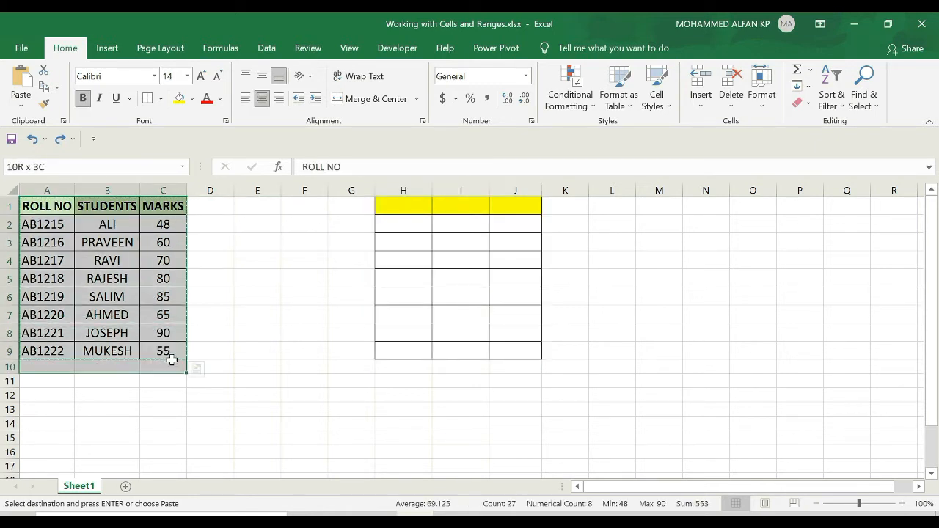
{"action": "left_click", "coordinate": [406, 203]}
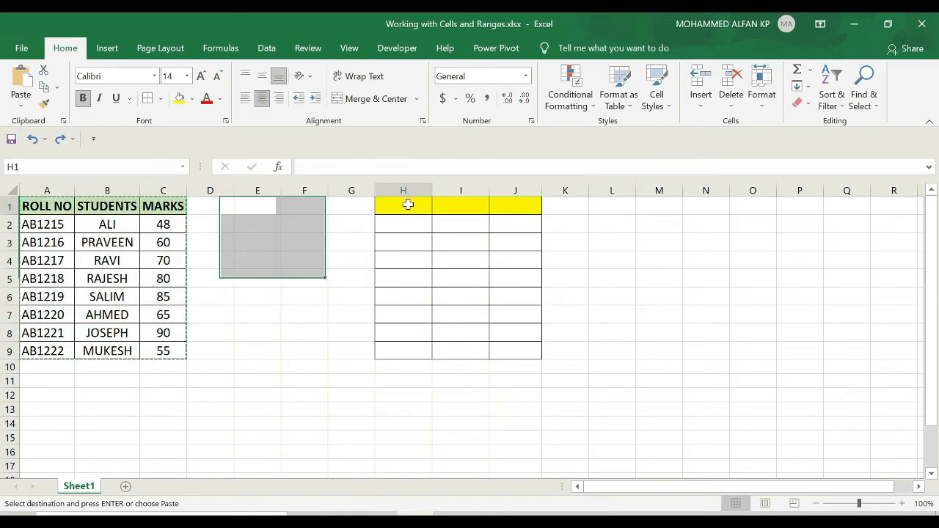
{"action": "key", "text": "ctrl+v"}
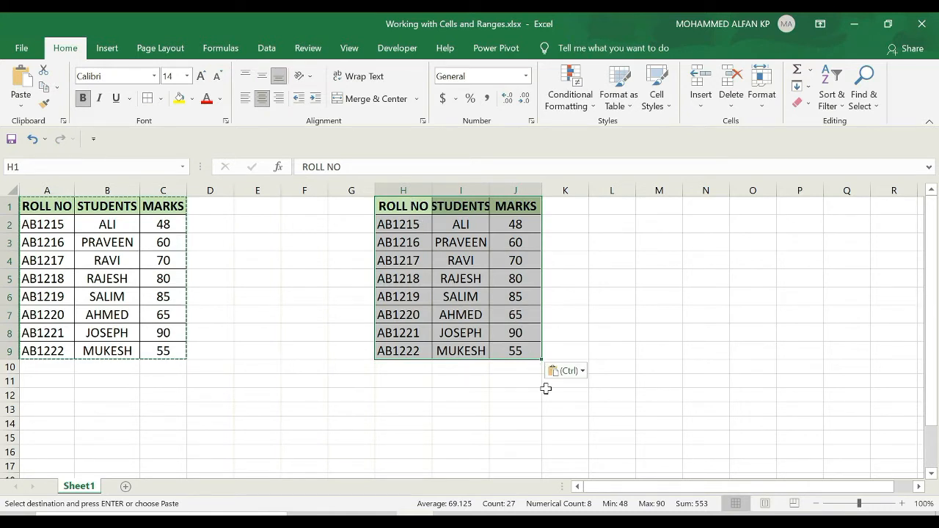
{"action": "left_click", "coordinate": [579, 371]}
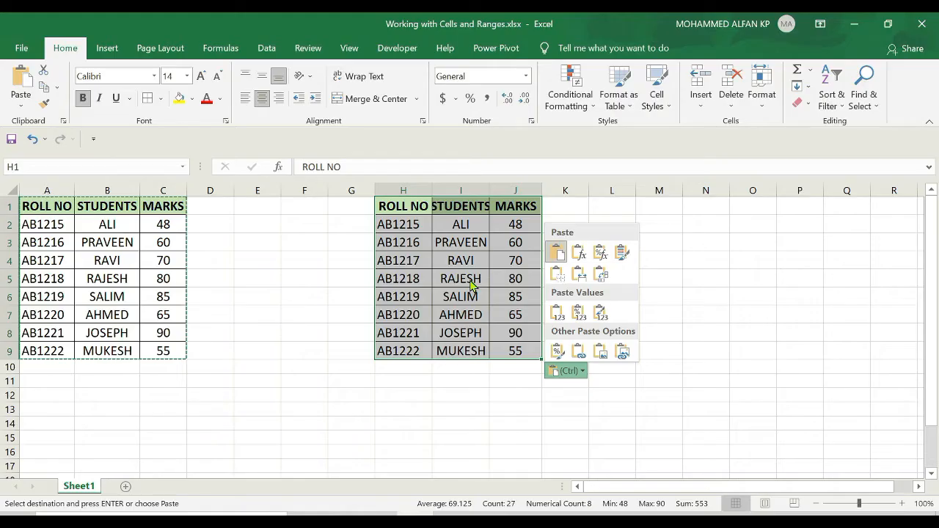
{"action": "left_click", "coordinate": [556, 315]}
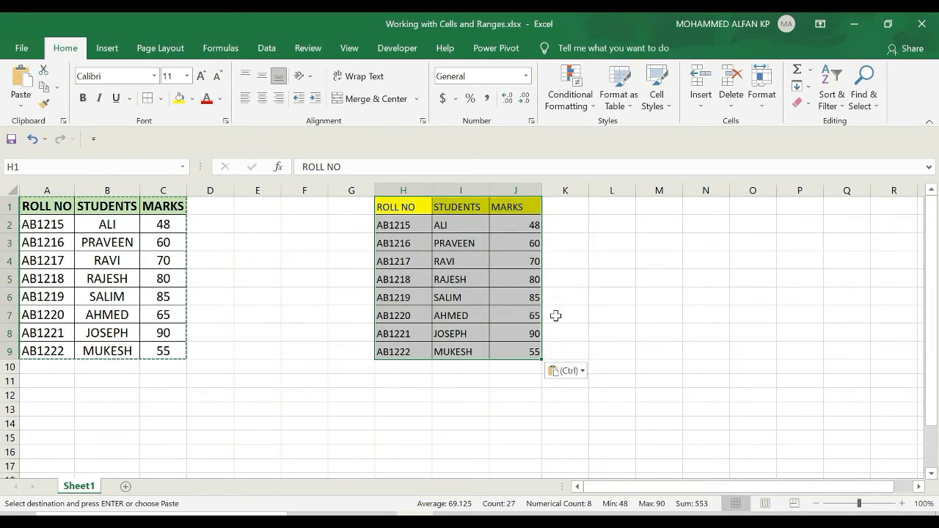
{"action": "left_click", "coordinate": [578, 372]}
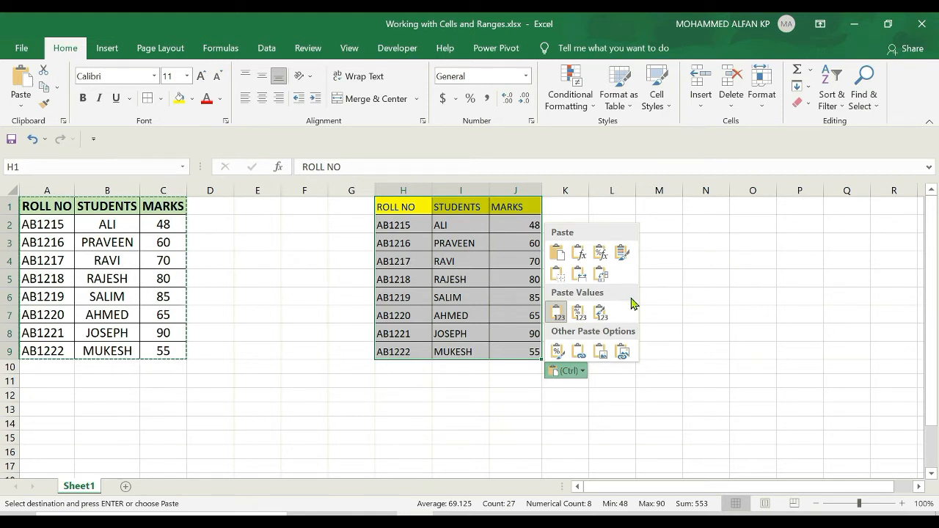
{"action": "key", "text": "Escape"}
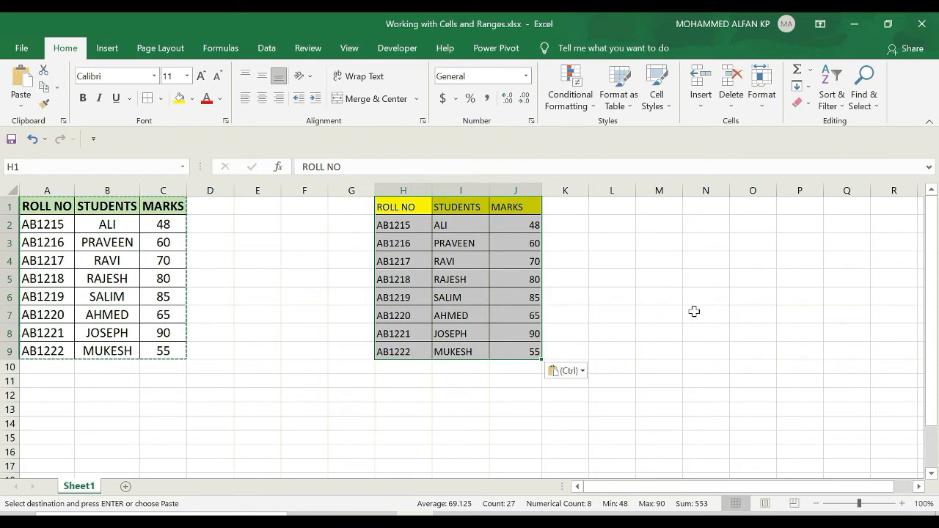
{"action": "key", "text": "ctrl+z"}
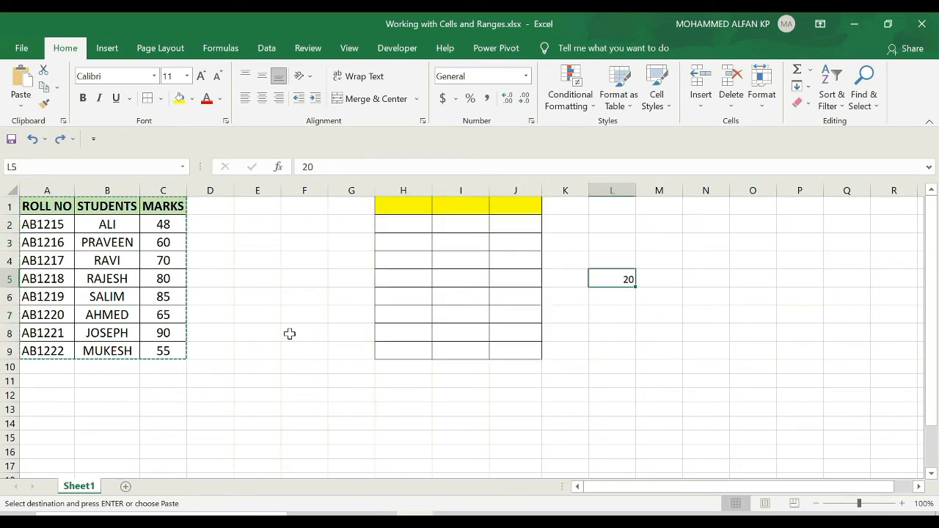
{"action": "key", "text": "Escape"}
- Copy A1:C9 to H1 and apply the Paste Values option to the pasted range
{"action": "left_click_drag", "start_coordinate": [45, 208], "coordinate": [167, 357]}
{"action": "key", "text": "ctrl+c"}
{"action": "left_click", "coordinate": [409, 207]}
{"action": "key", "text": "ctrl+v"}
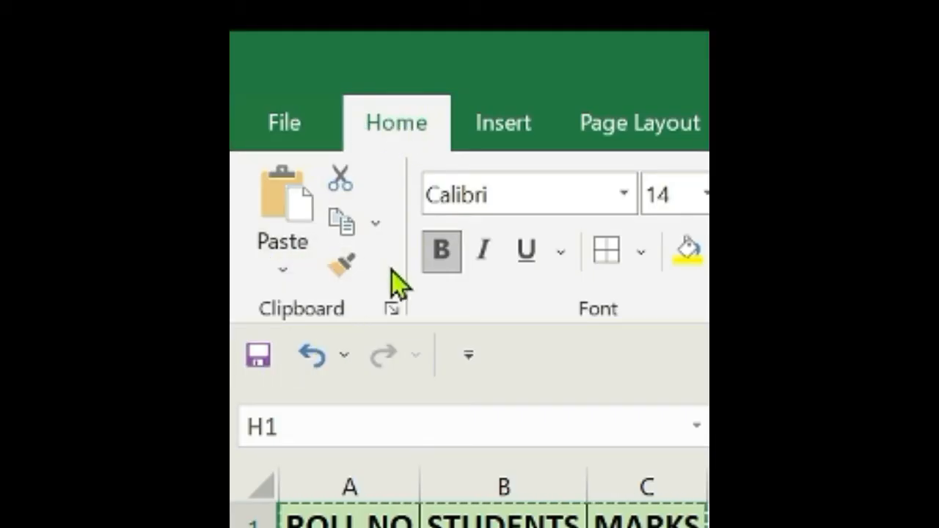
{"action": "left_click", "coordinate": [283, 275]}
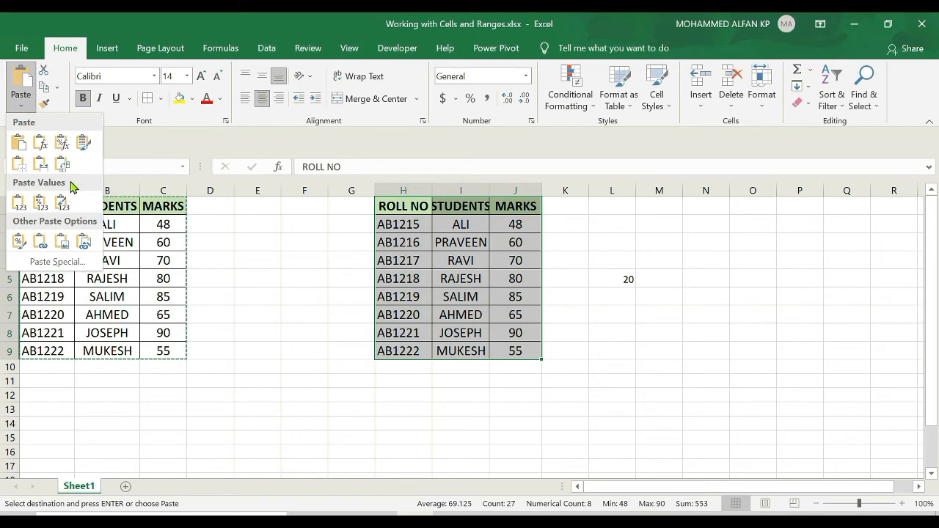
{"action": "left_click", "coordinate": [16, 200]}
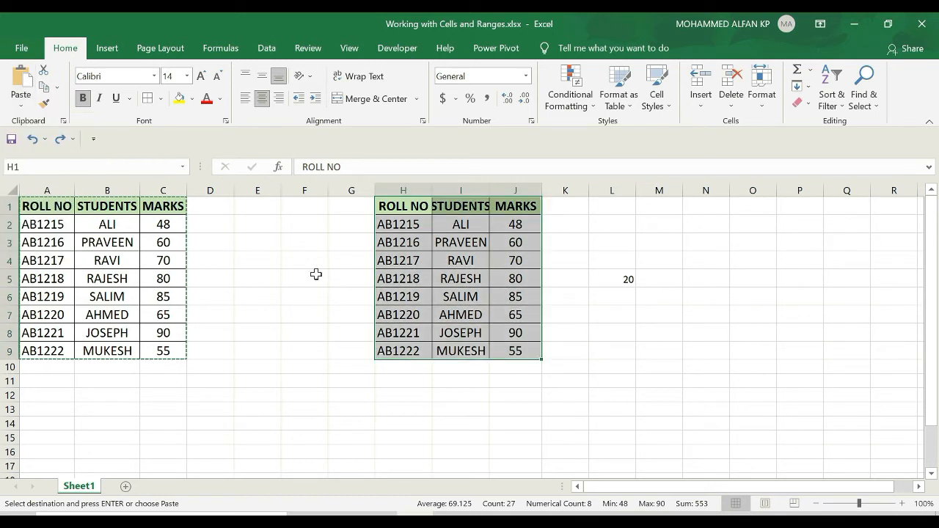
- Copy A1:C9 and paste it at H1 with Paste Special set to Values, and undo the paste
{"action": "left_click", "coordinate": [621, 274]}
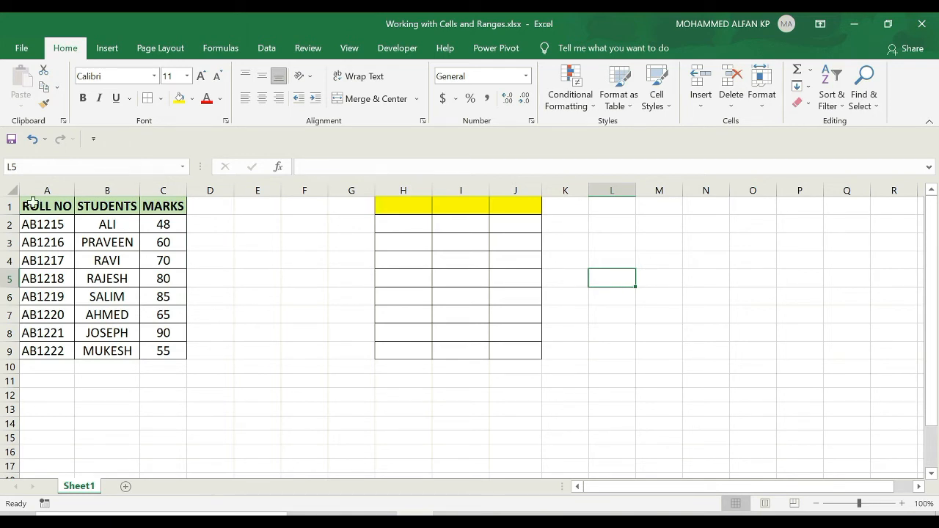
{"action": "left_click_drag", "start_coordinate": [30, 202], "coordinate": [161, 350]}
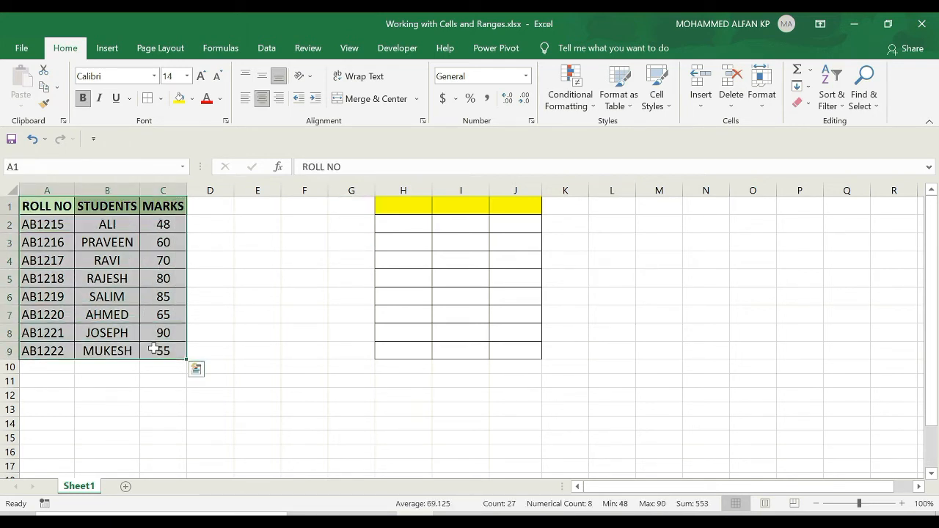
{"action": "key", "text": "ctrl+c"}
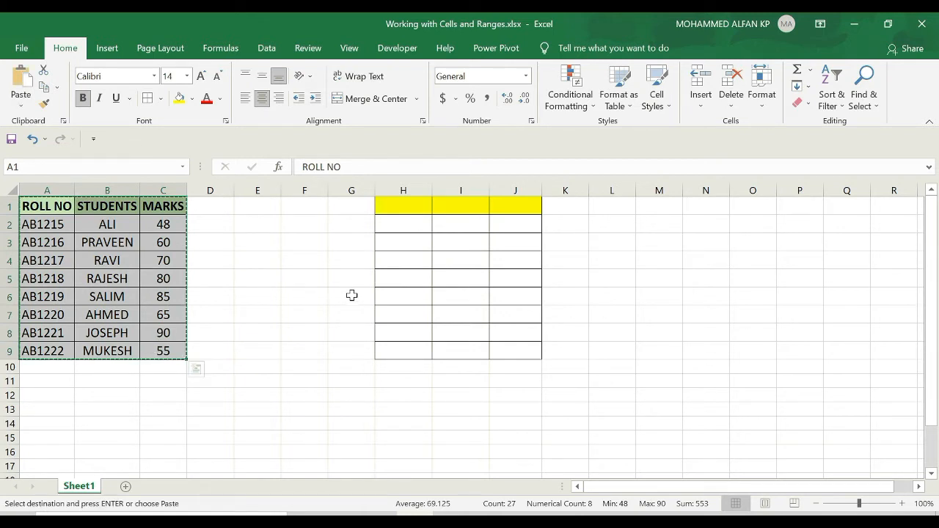
{"action": "left_click", "coordinate": [399, 204]}
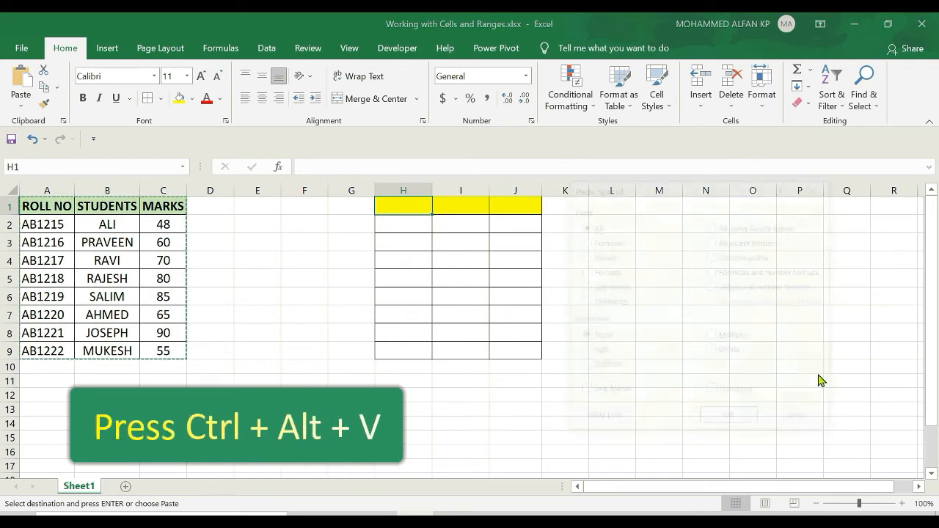
{"action": "key", "text": "ctrl+alt+v"}
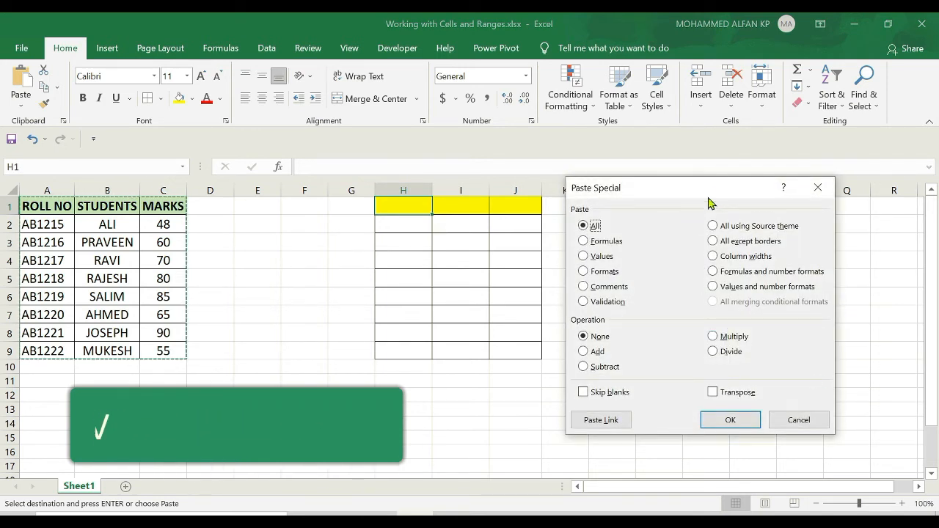
{"action": "left_click_drag", "start_coordinate": [704, 195], "coordinate": [710, 218]}
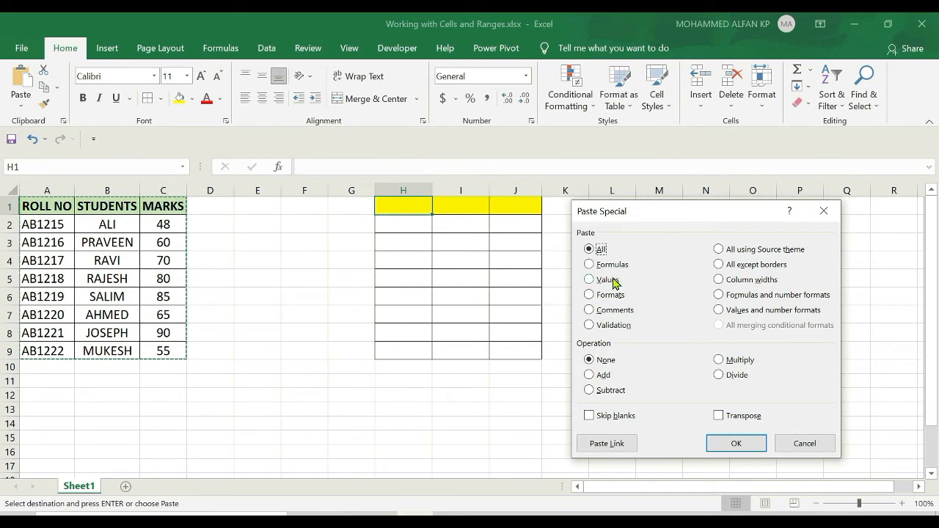
{"action": "left_click", "coordinate": [590, 279]}
{"action": "left_click", "coordinate": [735, 443]}
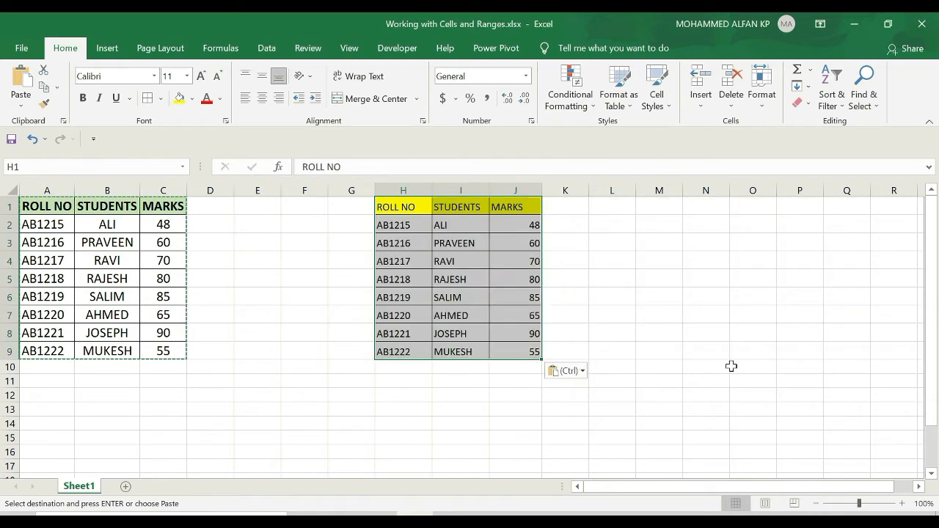
{"action": "key", "text": "ctrl+z"}
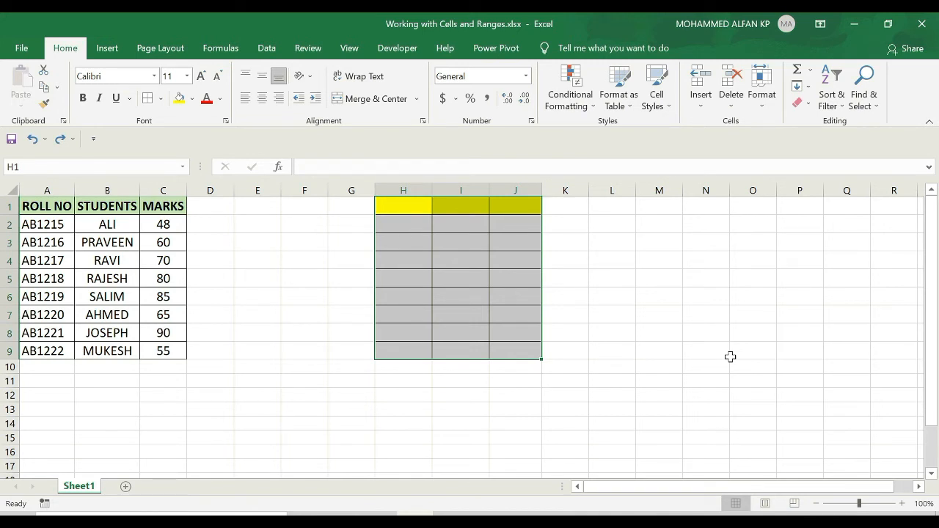
- Delete the template's columns H to J from the sheet
{"action": "left_click", "coordinate": [612, 242]}
{"action": "left_click_drag", "start_coordinate": [515, 190], "coordinate": [369, 191]}
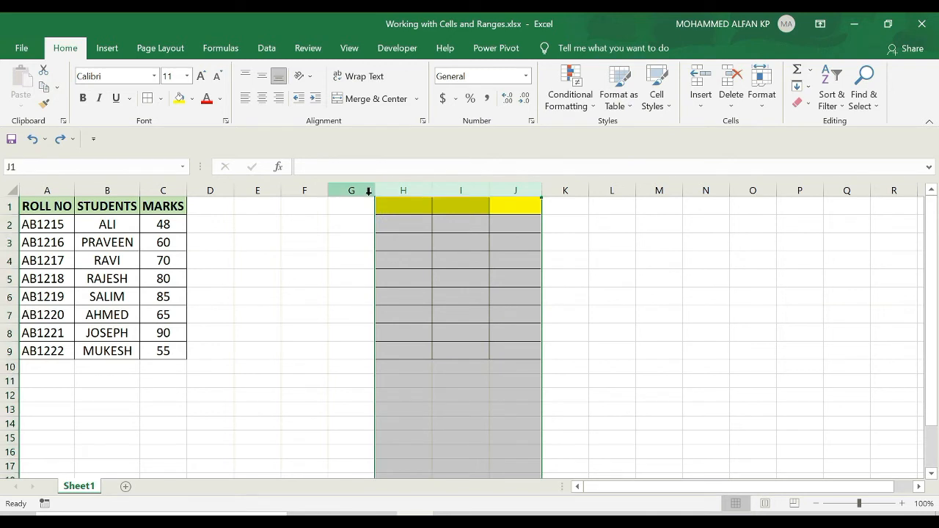
{"action": "key", "text": "ctrl+minus"}
{"action": "left_click", "coordinate": [636, 349]}
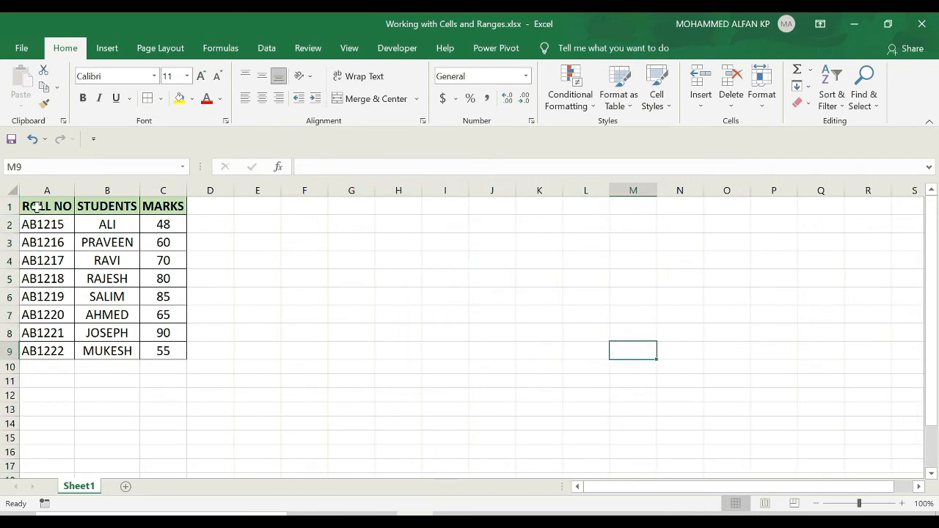
{"action": "left_click_drag", "start_coordinate": [36, 207], "coordinate": [44, 354]}
{"action": "left_click_drag", "start_coordinate": [107, 206], "coordinate": [101, 354]}
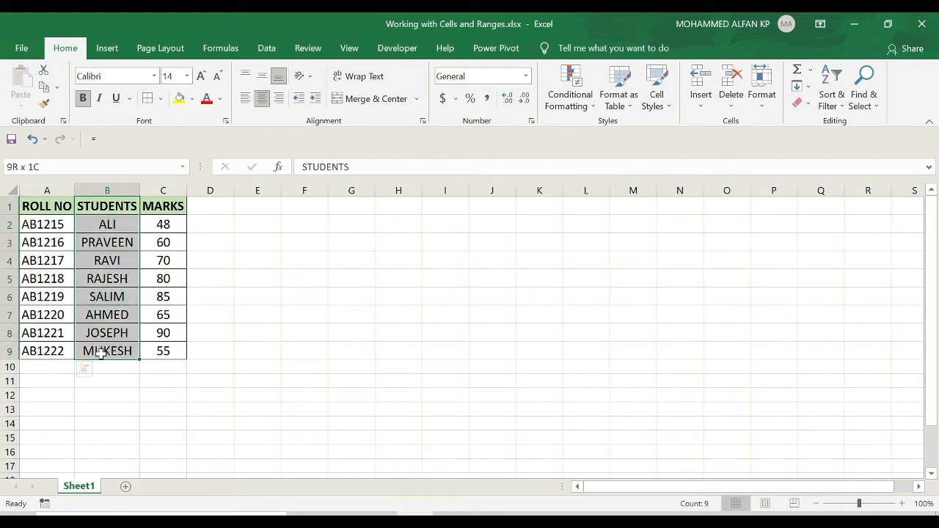
{"action": "left_click_drag", "start_coordinate": [110, 424], "coordinate": [729, 438]}
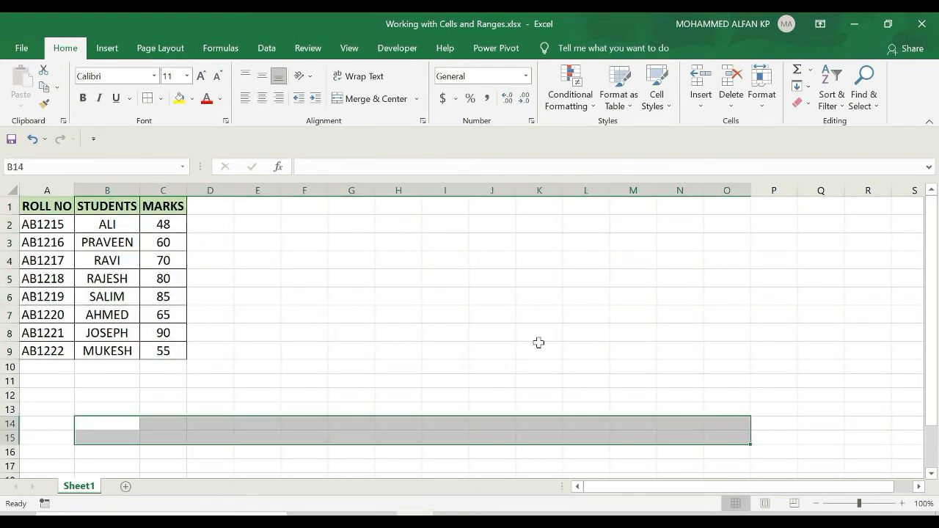
{"action": "left_click", "coordinate": [538, 342]}
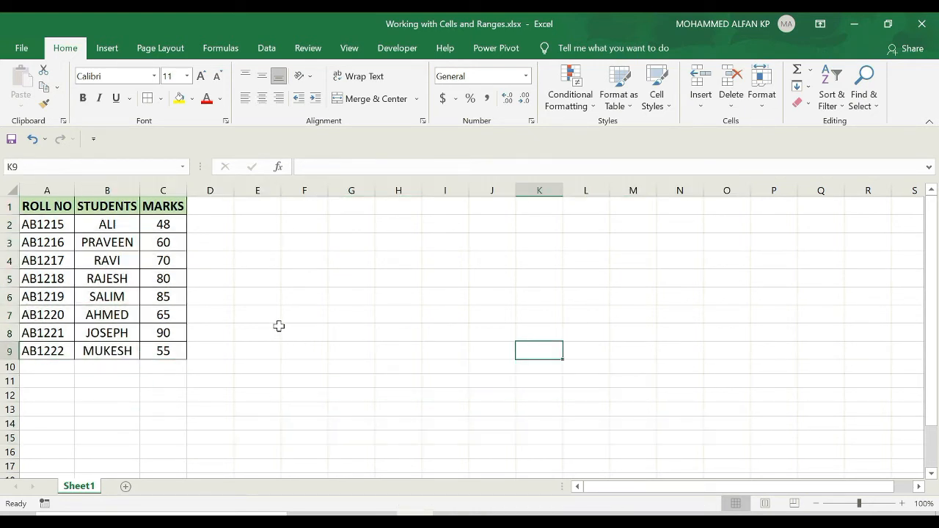
- Copy the marks table A1:C9 and paste it transposed at A13 with Paste Special
{"action": "left_click_drag", "start_coordinate": [31, 207], "coordinate": [162, 350]}
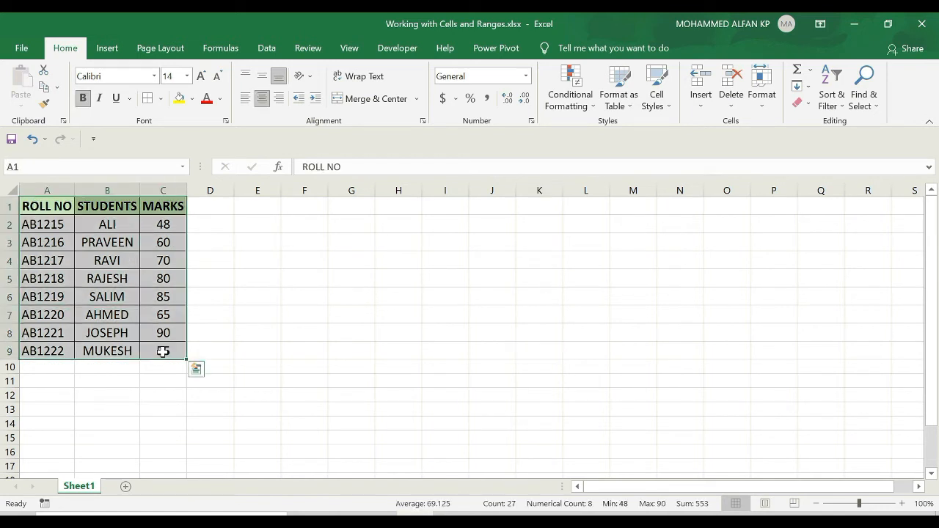
{"action": "key", "text": "ctrl+c"}
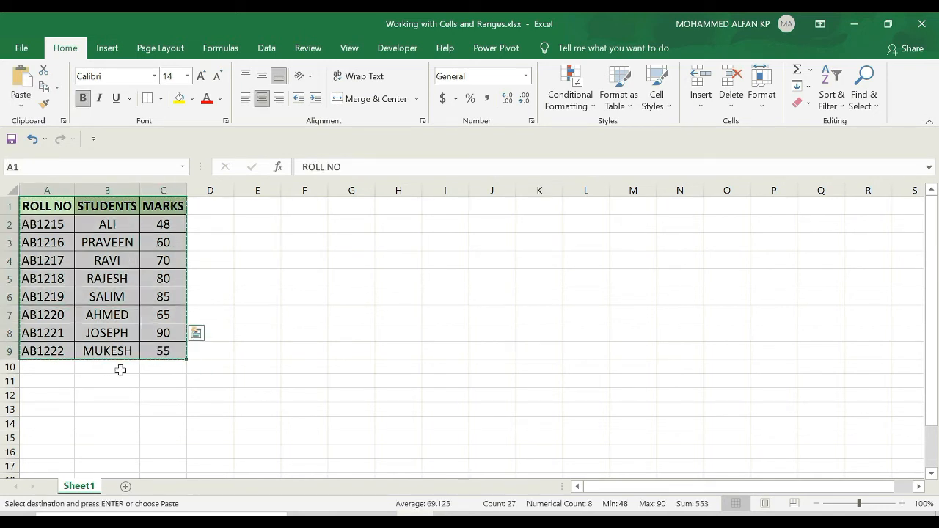
{"action": "scroll", "coordinate": [122, 368], "scroll_direction": "down", "scroll_amount": 1}
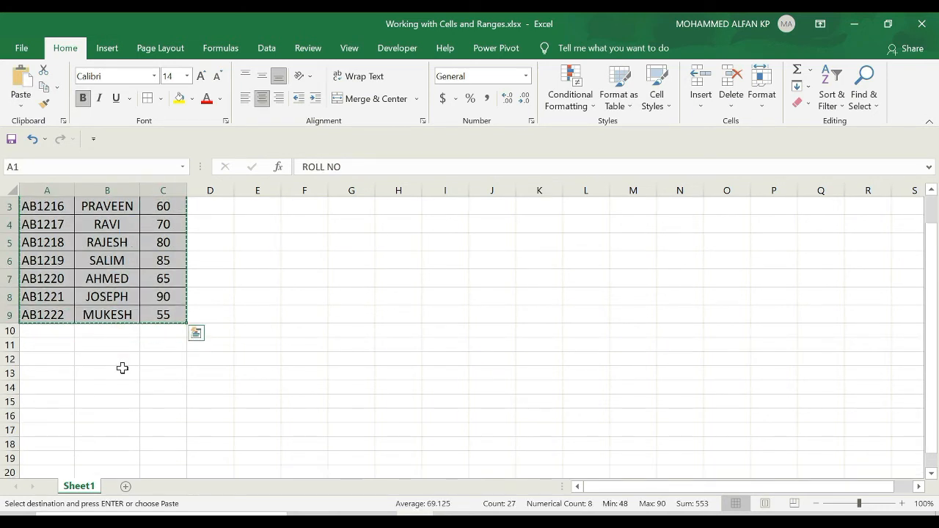
{"action": "left_click", "coordinate": [45, 374]}
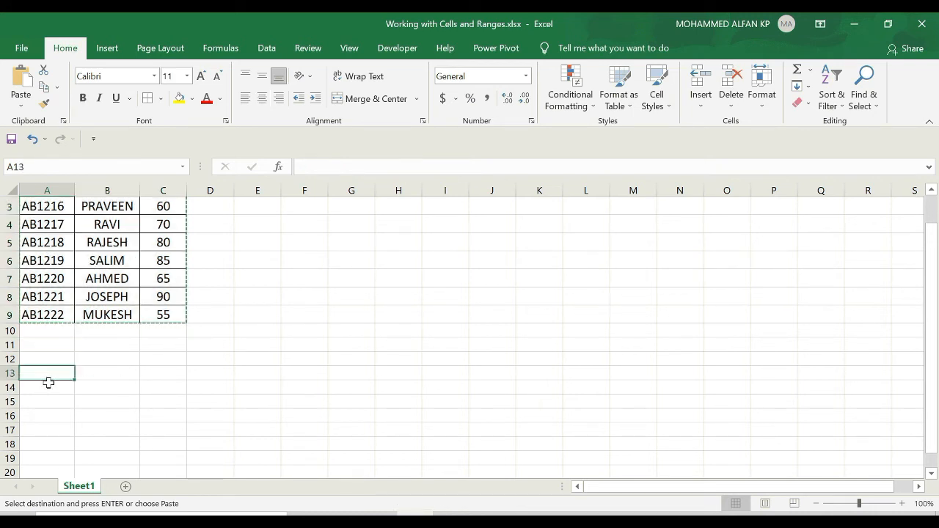
{"action": "right_click", "coordinate": [48, 374]}
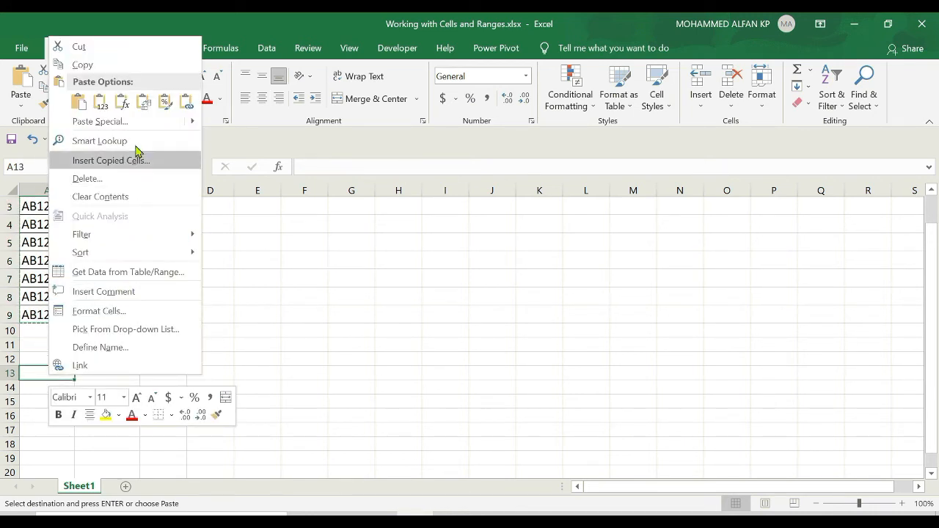
{"action": "left_click", "coordinate": [142, 122]}
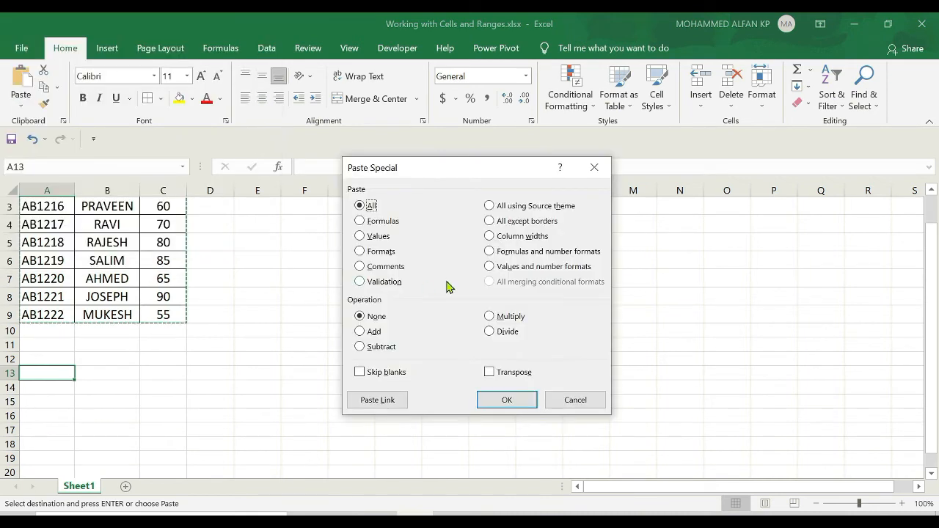
{"action": "left_click", "coordinate": [491, 373]}
{"action": "left_click", "coordinate": [506, 400]}
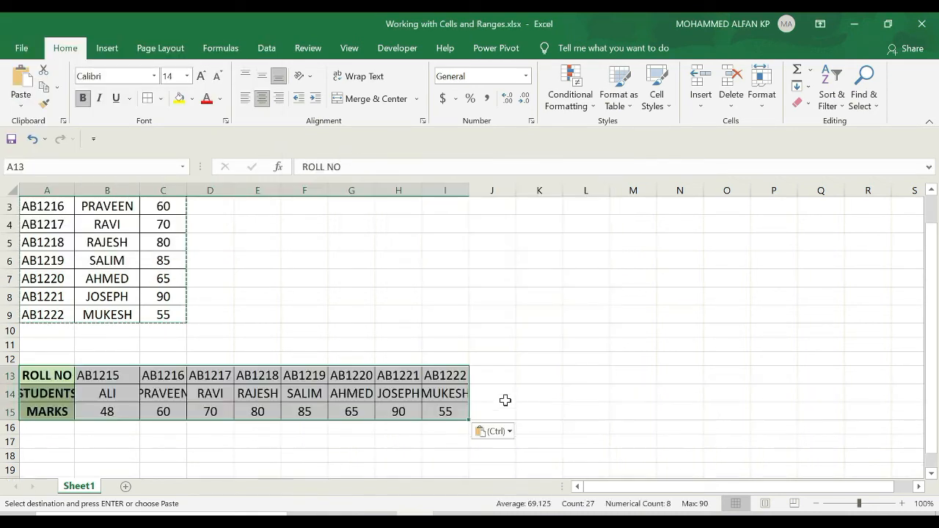
- Auto-fit the width of all columns on the sheet to their contents
{"action": "left_click", "coordinate": [13, 189]}
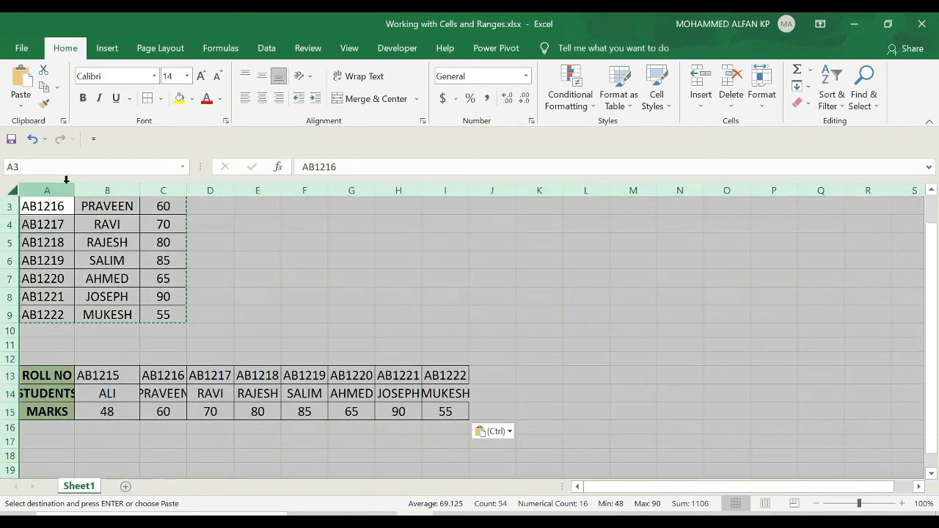
{"action": "double_click", "coordinate": [75, 189]}
{"action": "left_click", "coordinate": [322, 315]}
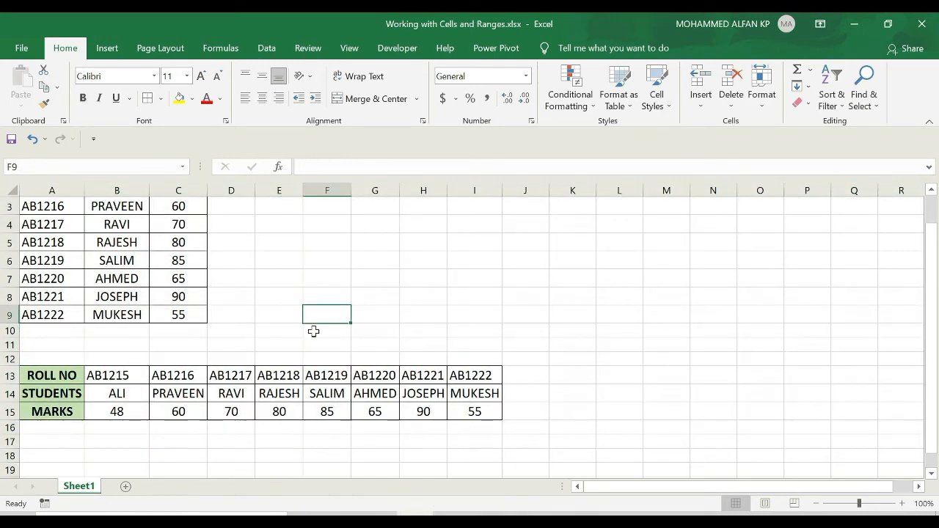
- Copy the horizontal table A13:I15, paste it transposed at L13 with Paste Special, and auto-fit the pasted columns
{"action": "scroll", "coordinate": [300, 337], "scroll_direction": "up", "scroll_amount": 1}
{"action": "scroll", "coordinate": [39, 265], "scroll_direction": "down", "scroll_amount": 3}
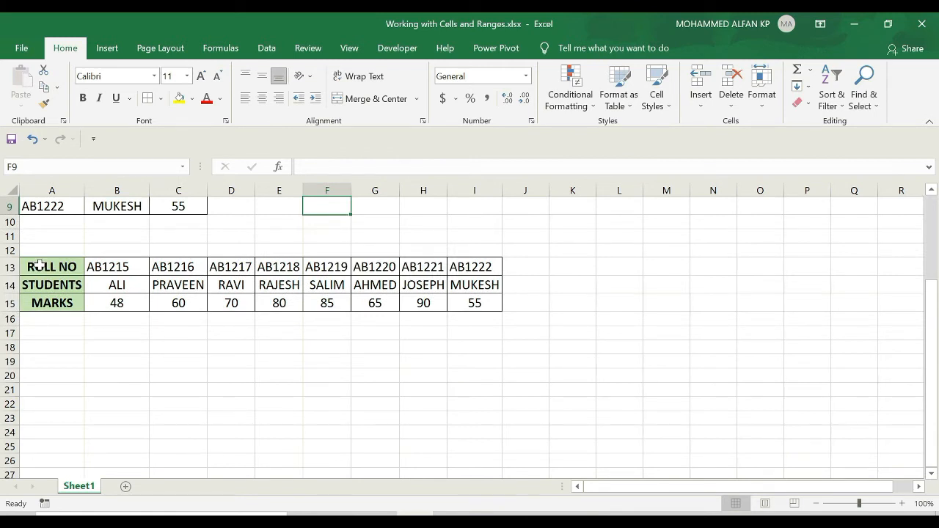
{"action": "left_click_drag", "start_coordinate": [39, 265], "coordinate": [474, 304]}
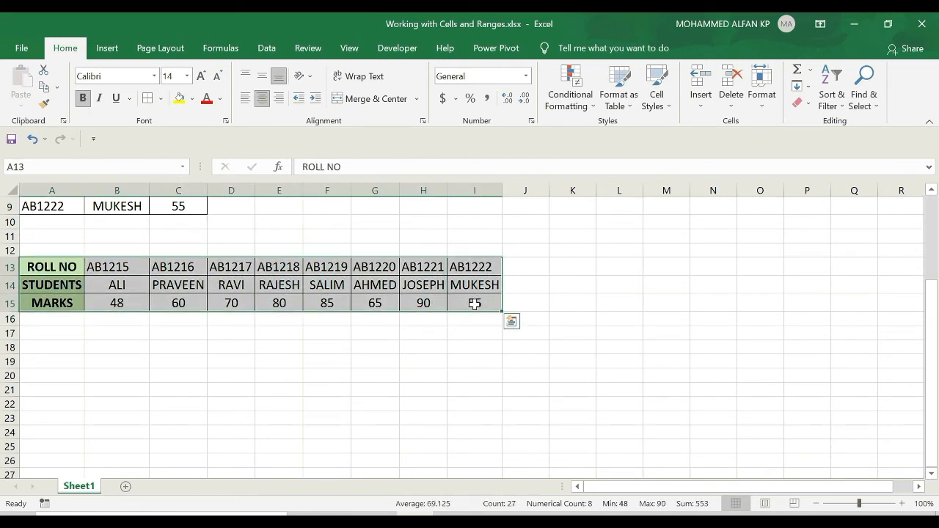
{"action": "key", "text": "ctrl+c"}
{"action": "scroll", "coordinate": [52, 346], "scroll_direction": "down", "scroll_amount": 1}
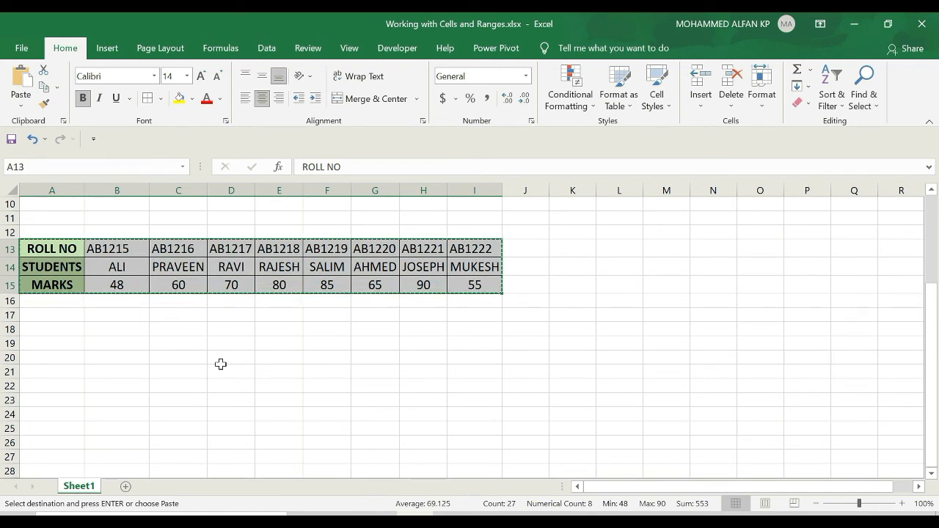
{"action": "left_click", "coordinate": [65, 315]}
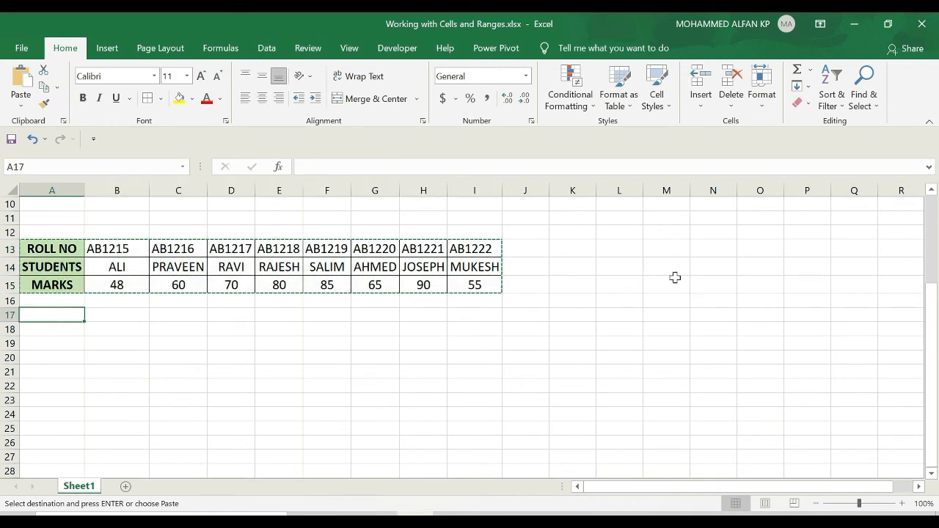
{"action": "left_click", "coordinate": [616, 248]}
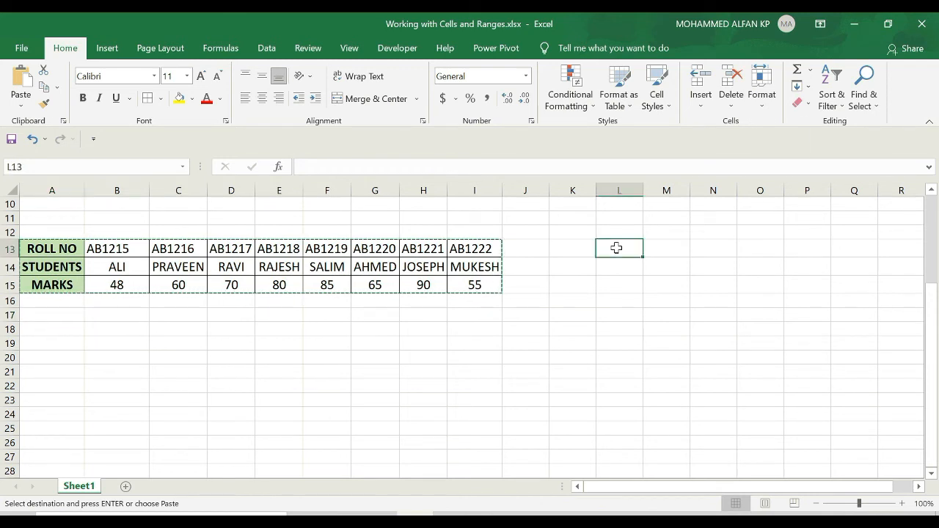
{"action": "right_click", "coordinate": [616, 248]}
{"action": "left_click", "coordinate": [673, 253]}
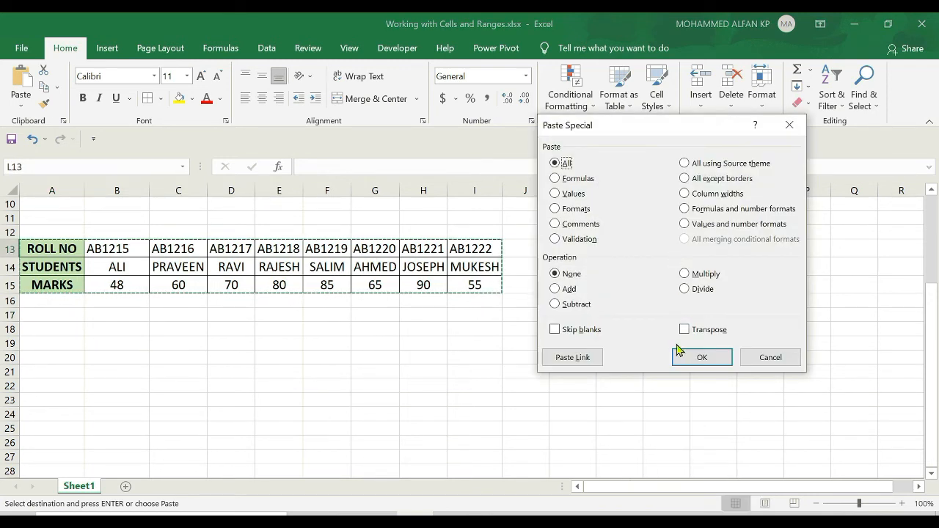
{"action": "left_click", "coordinate": [685, 330]}
{"action": "left_click", "coordinate": [701, 357]}
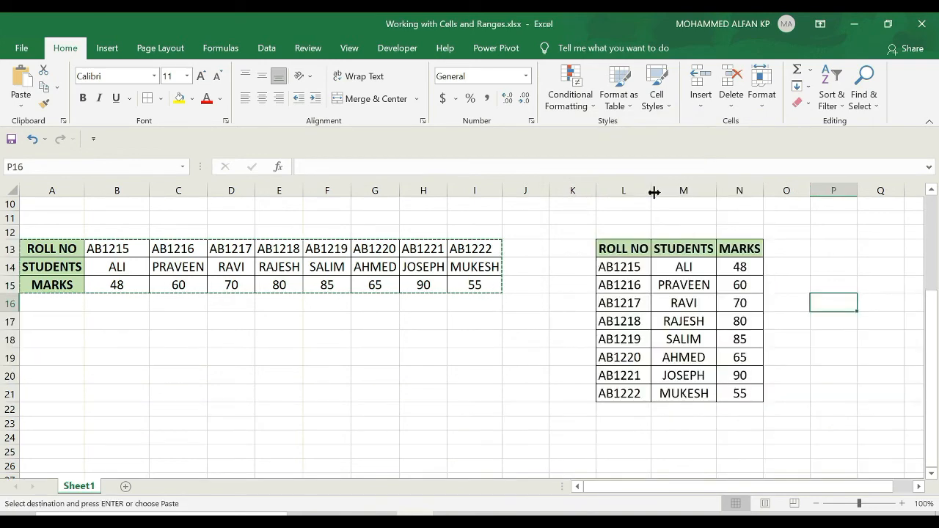
{"action": "left_click", "coordinate": [763, 189]}
- Cancel the copy selection and undo both transposed pastes and the column width changes
{"action": "scroll", "coordinate": [464, 375], "scroll_direction": "up", "scroll_amount": 3}
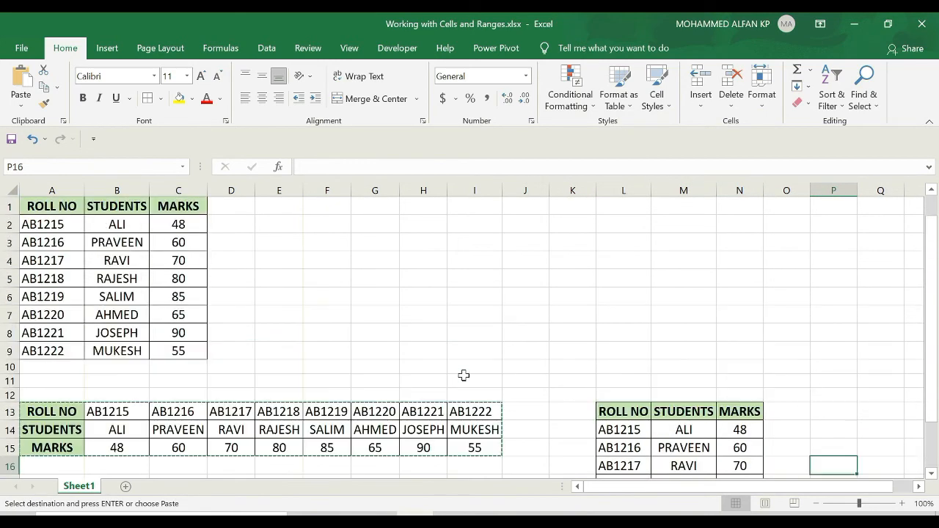
{"action": "left_click", "coordinate": [497, 313]}
{"action": "key", "text": "Escape"}
{"action": "key", "text": "ctrl+z"}
{"action": "key", "text": "ctrl+z"}
{"action": "key", "text": "ctrl+z"}
{"action": "key", "text": "ctrl+z"}
{"action": "key", "text": "ctrl+z"}
{"action": "key", "text": "ctrl+z"}
{"action": "key", "text": "ctrl+z"}
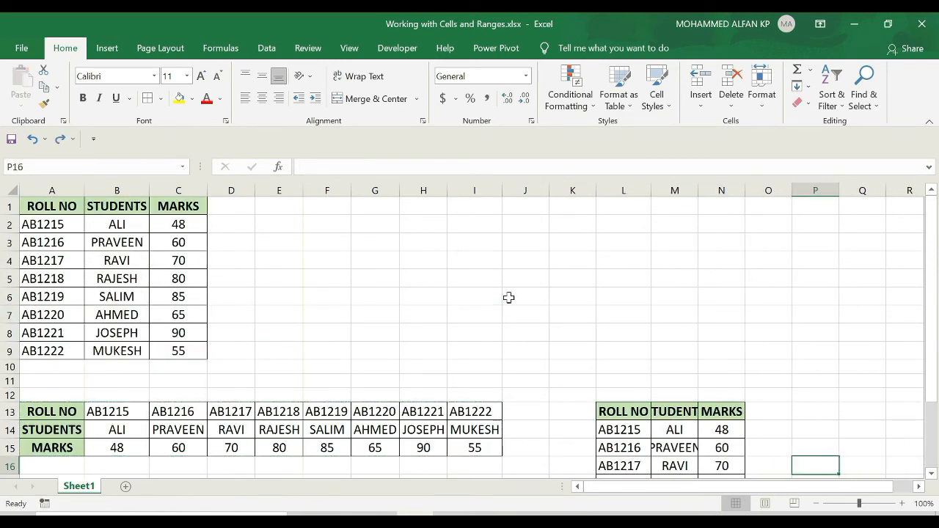
{"action": "left_click", "coordinate": [508, 354]}
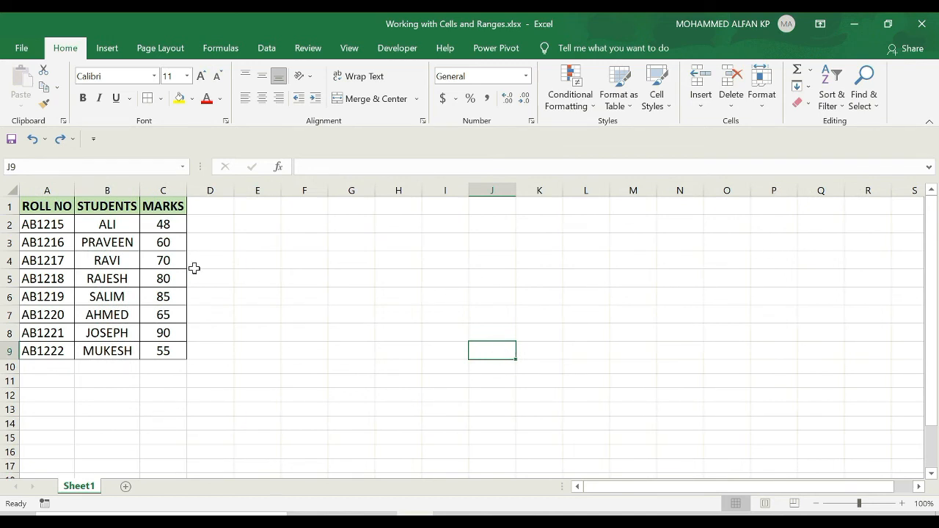
{"action": "left_click", "coordinate": [577, 337]}
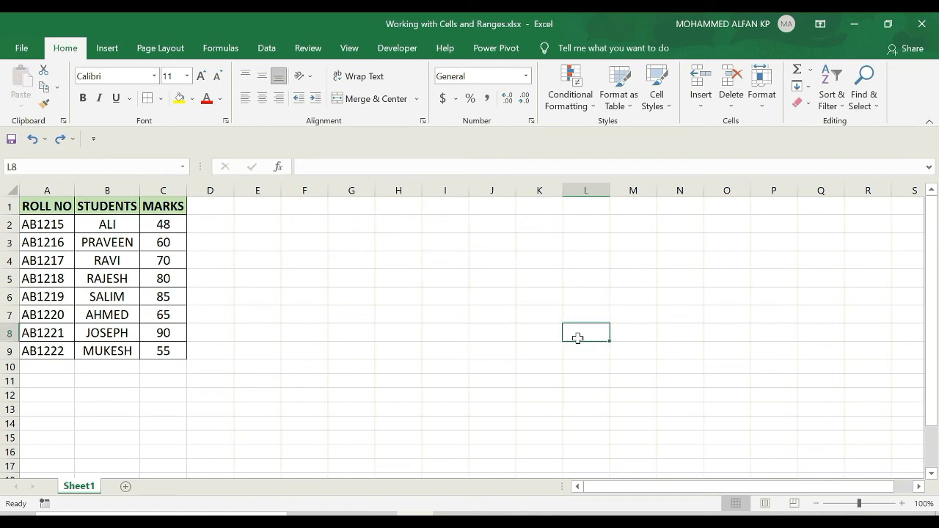
{"action": "left_click_drag", "start_coordinate": [160, 223], "coordinate": [159, 330]}
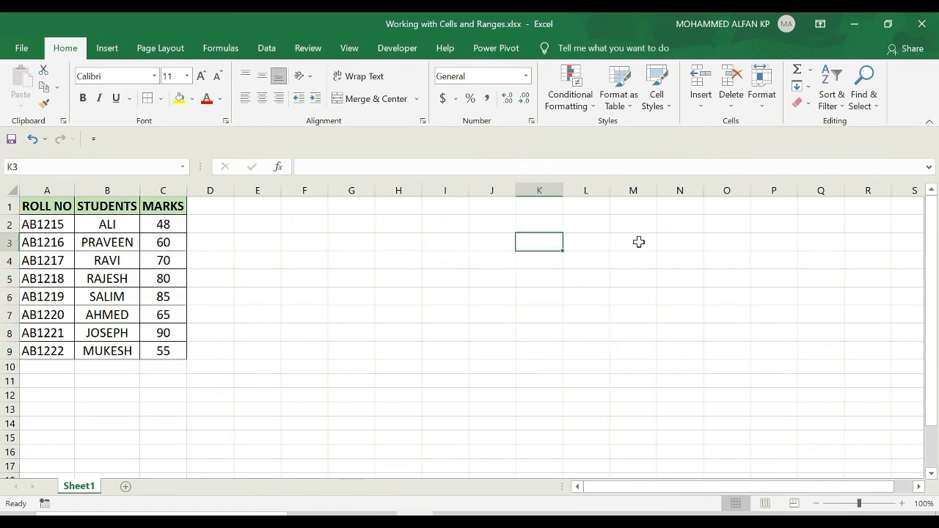
{"action": "left_click", "coordinate": [611, 241]}
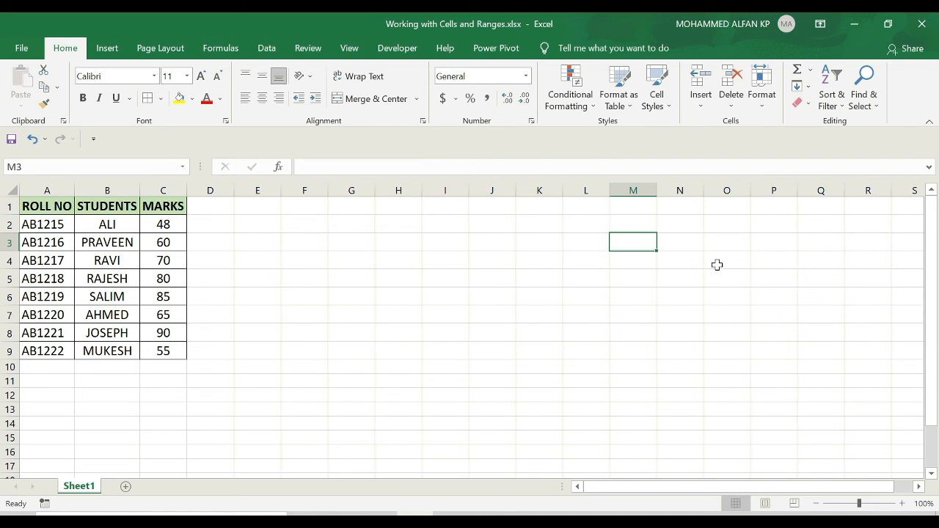
- Enter 25 in cell M3 and copy that cell
{"action": "type", "text": "25"}
{"action": "key", "text": "Return"}
{"action": "left_click", "coordinate": [628, 243]}
{"action": "key", "text": "ctrl+c"}
- Add the copied value to all the marks in C2:C9 using Paste Special with the Add operation
{"action": "left_click_drag", "start_coordinate": [165, 221], "coordinate": [161, 350]}
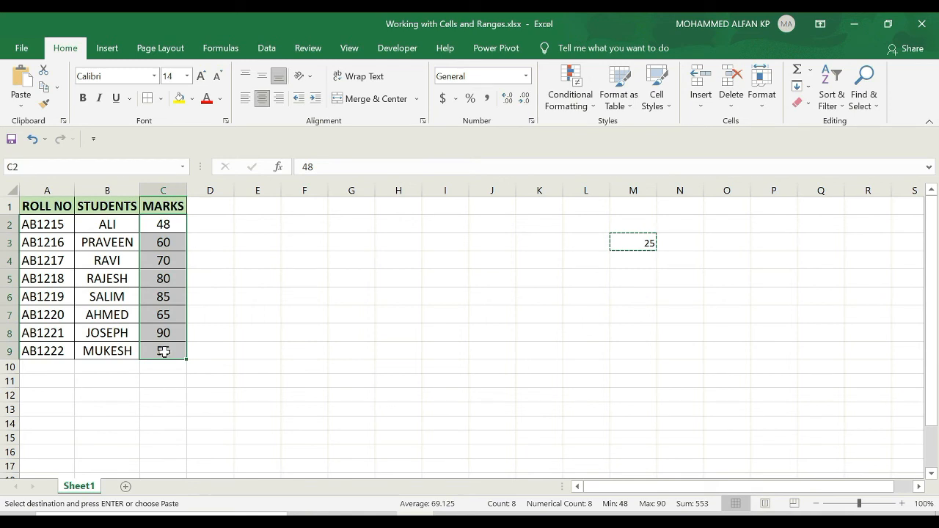
{"action": "right_click", "coordinate": [159, 295]}
{"action": "left_click", "coordinate": [220, 254]}
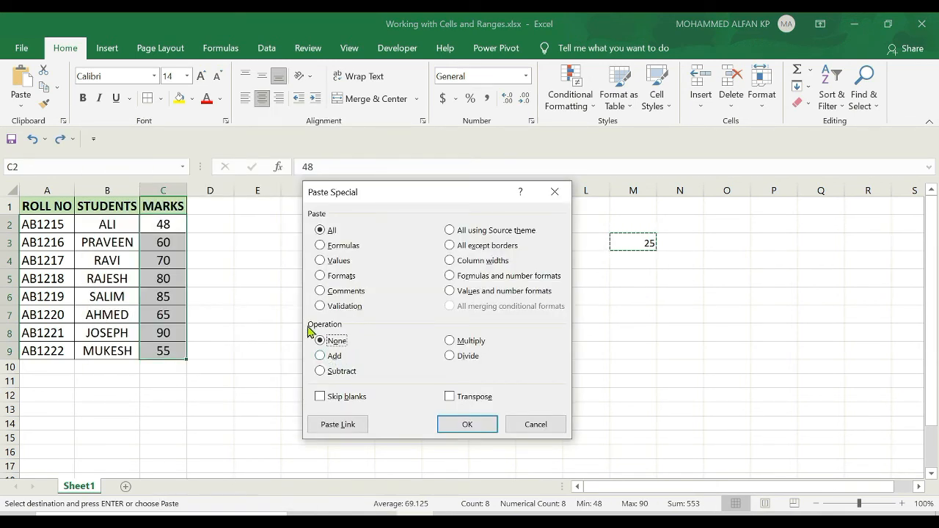
{"action": "left_click", "coordinate": [320, 356]}
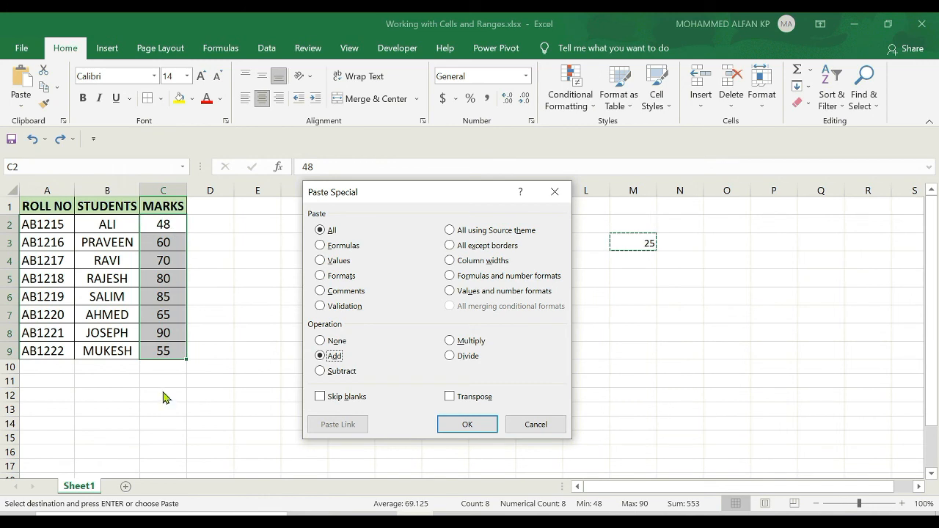
{"action": "left_click", "coordinate": [462, 427]}
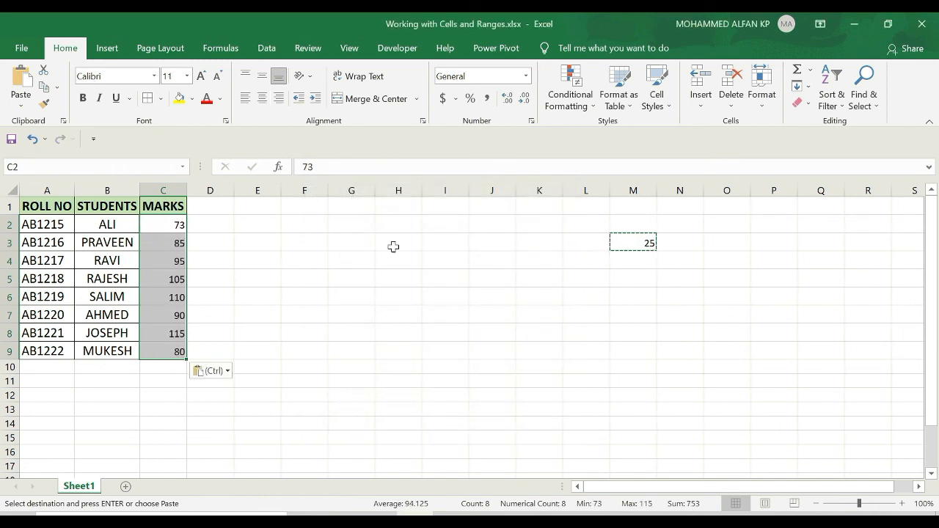
- Cancel the copy selection and undo the addition to the marks column
{"action": "key", "text": "Escape"}
{"action": "left_click", "coordinate": [445, 315]}
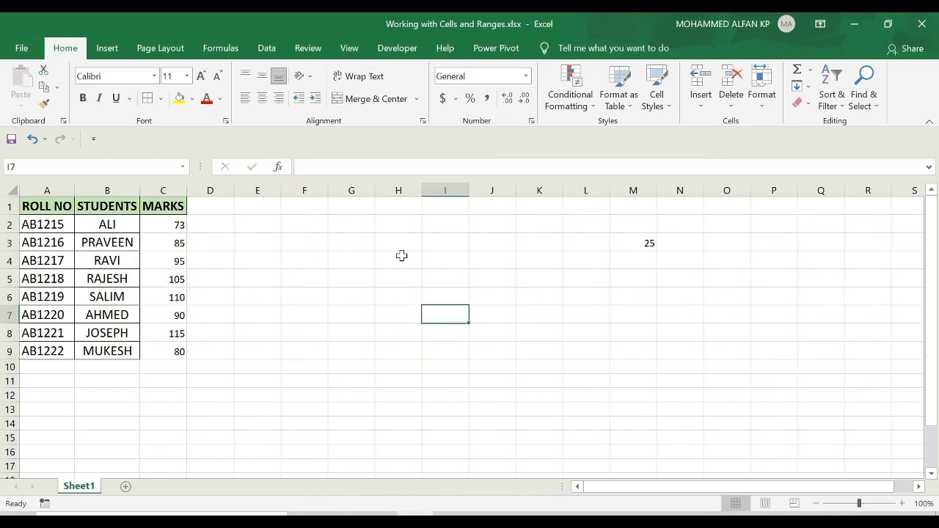
{"action": "key", "text": "ctrl+z"}
- Copy cell M3 and multiply all the marks in C2:C9 by it using Paste Special with the Multiply operation
{"action": "left_click", "coordinate": [652, 243]}
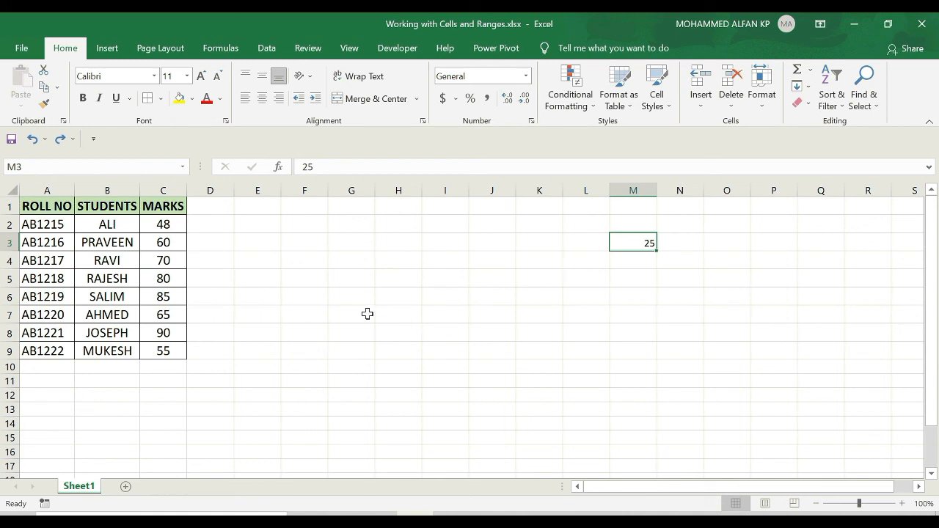
{"action": "key", "text": "ctrl+c"}
{"action": "left_click", "coordinate": [166, 228]}
{"action": "key", "text": "ctrl+shift+Down"}
{"action": "left_click", "coordinate": [164, 223]}
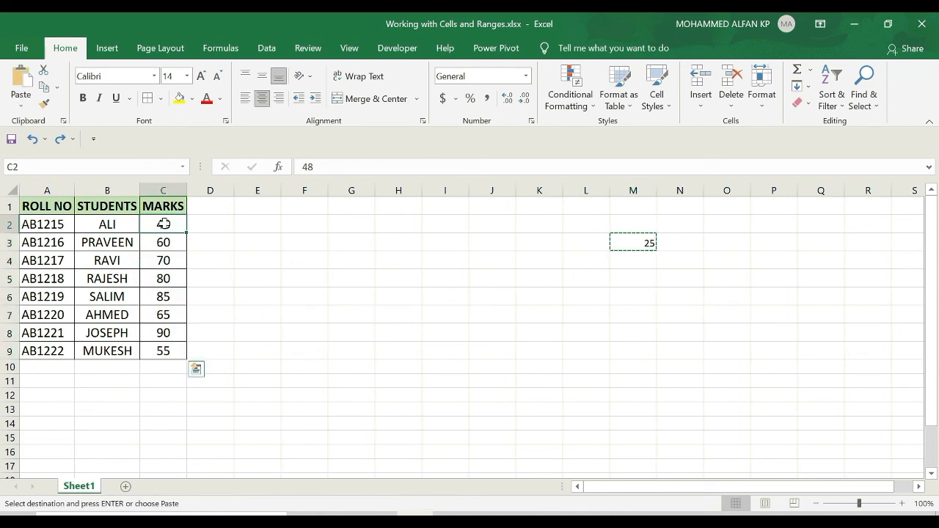
{"action": "left_click_drag", "start_coordinate": [163, 223], "coordinate": [168, 348]}
{"action": "right_click", "coordinate": [168, 329]}
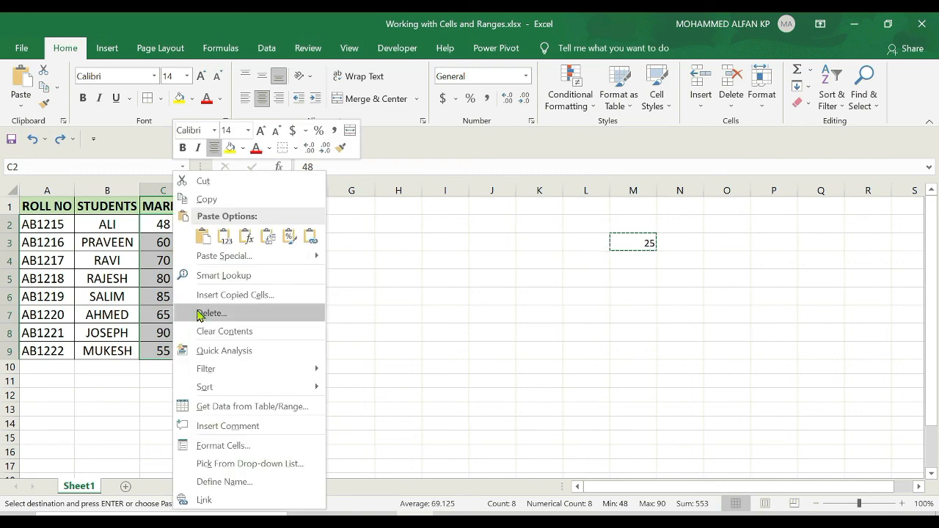
{"action": "left_click", "coordinate": [207, 257]}
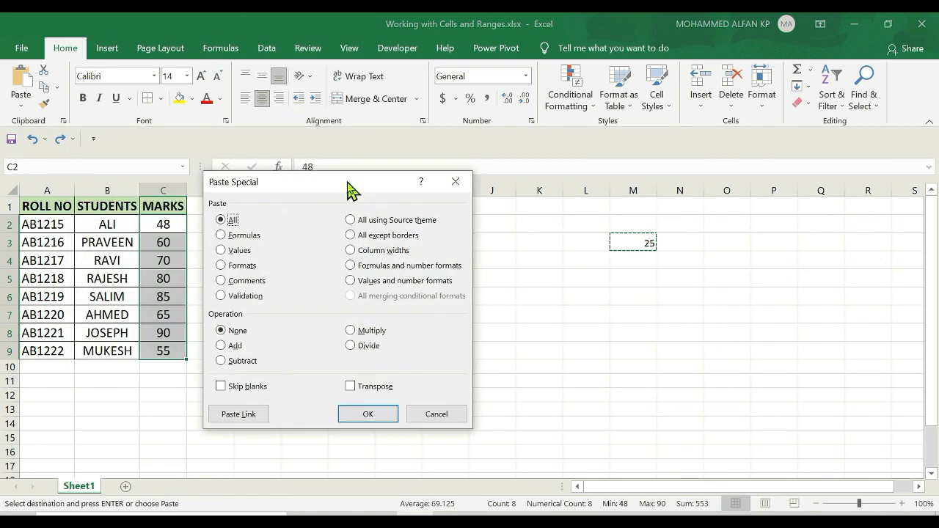
{"action": "left_click_drag", "start_coordinate": [349, 189], "coordinate": [423, 190]}
{"action": "left_click", "coordinate": [425, 334]}
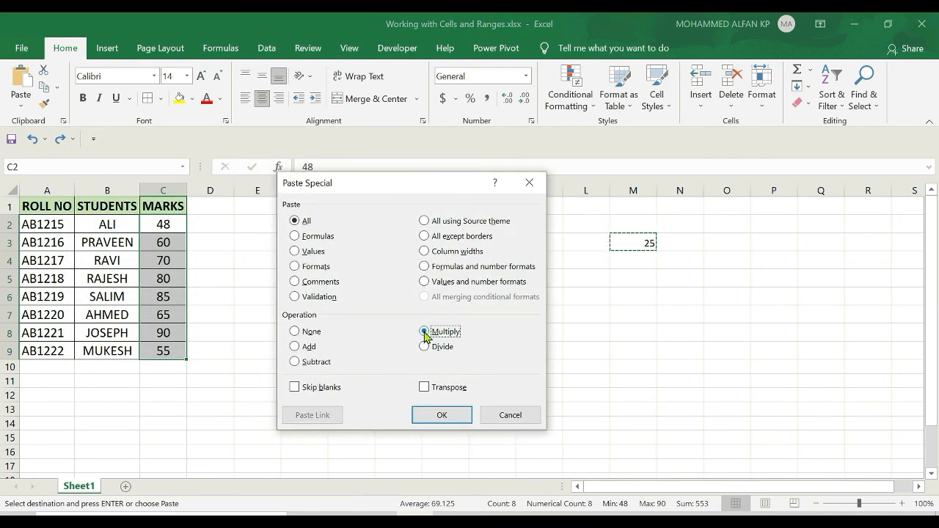
{"action": "left_click", "coordinate": [438, 417]}
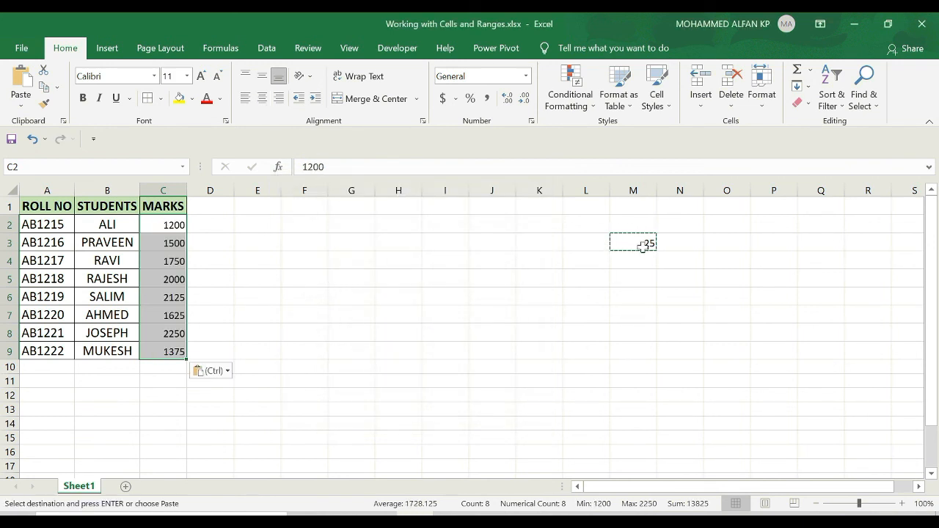